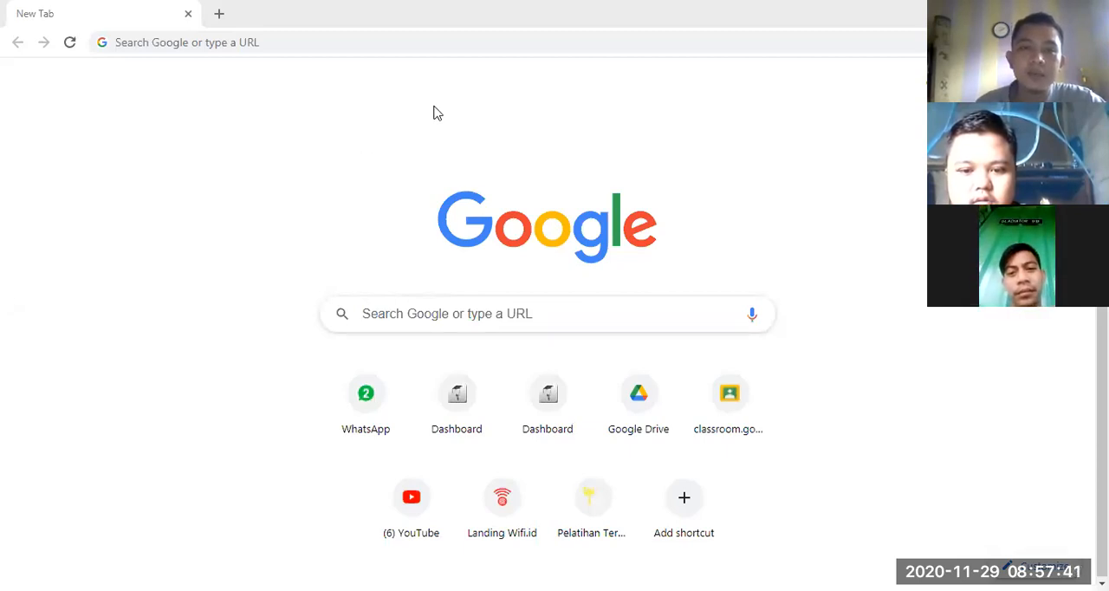
Step: Search the web for "virtualbox download" and open the Downloads – Oracle VM VirtualBox result
click(459, 45)
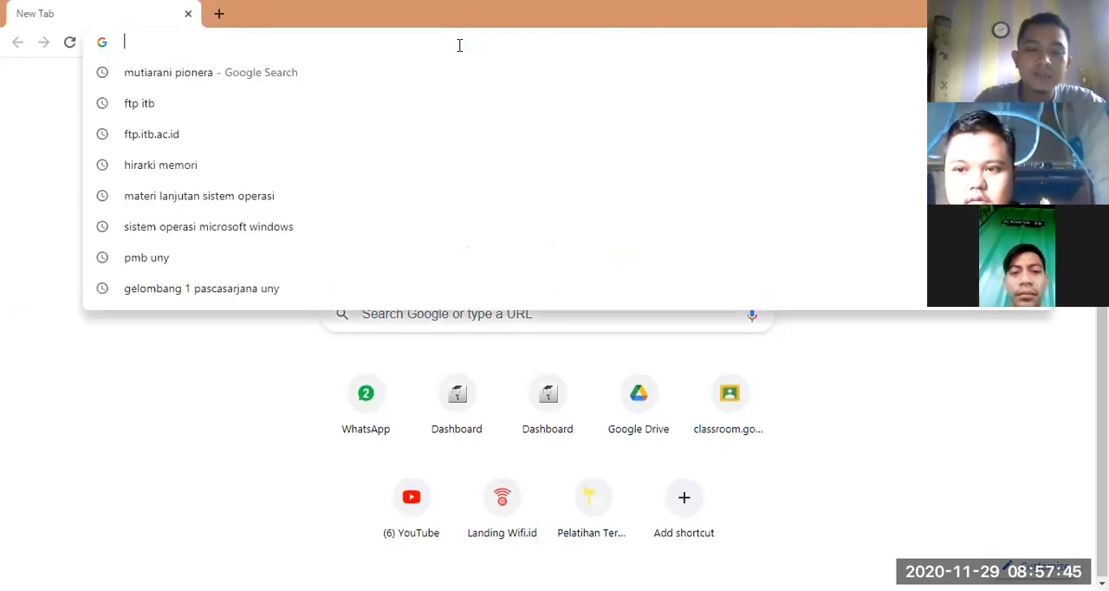
text(virtual bo)
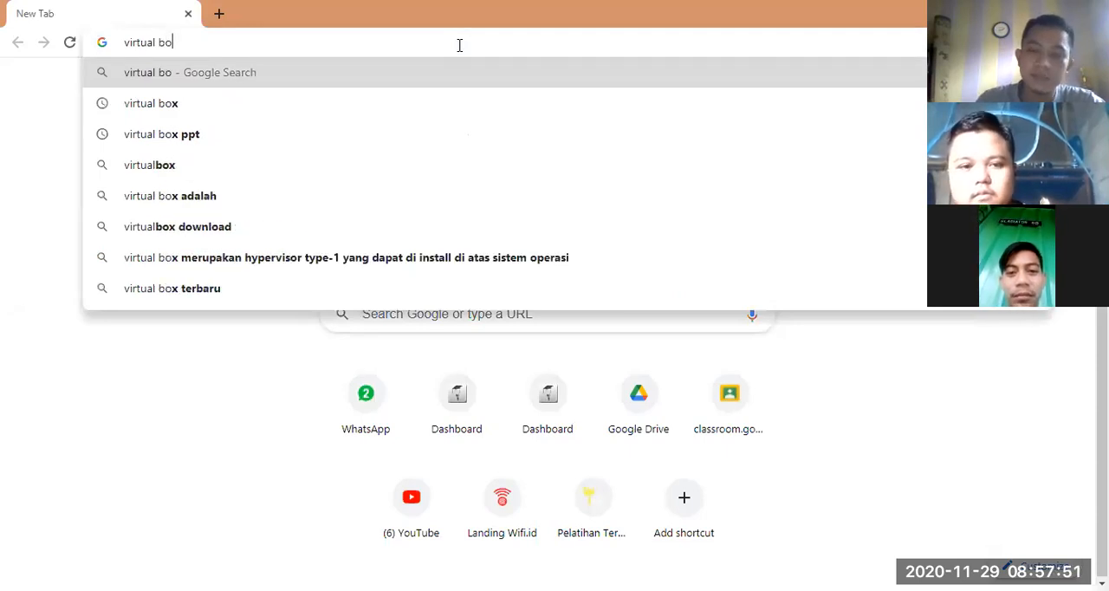
key(Down)
key(Down)
key(Down)
key(Down)
key(Down)
key(Return)
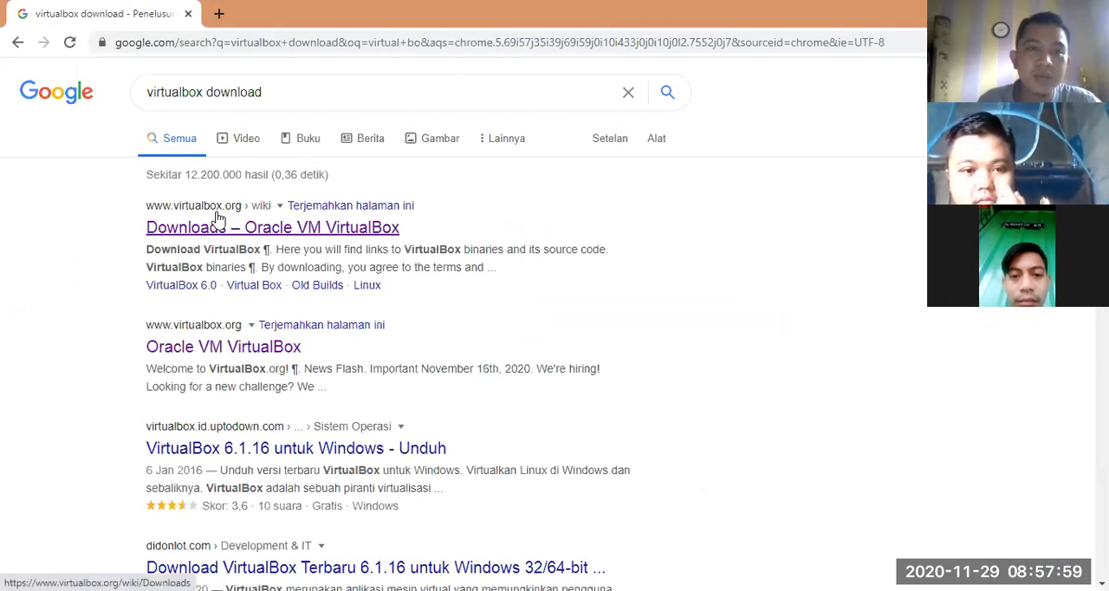
click(216, 227)
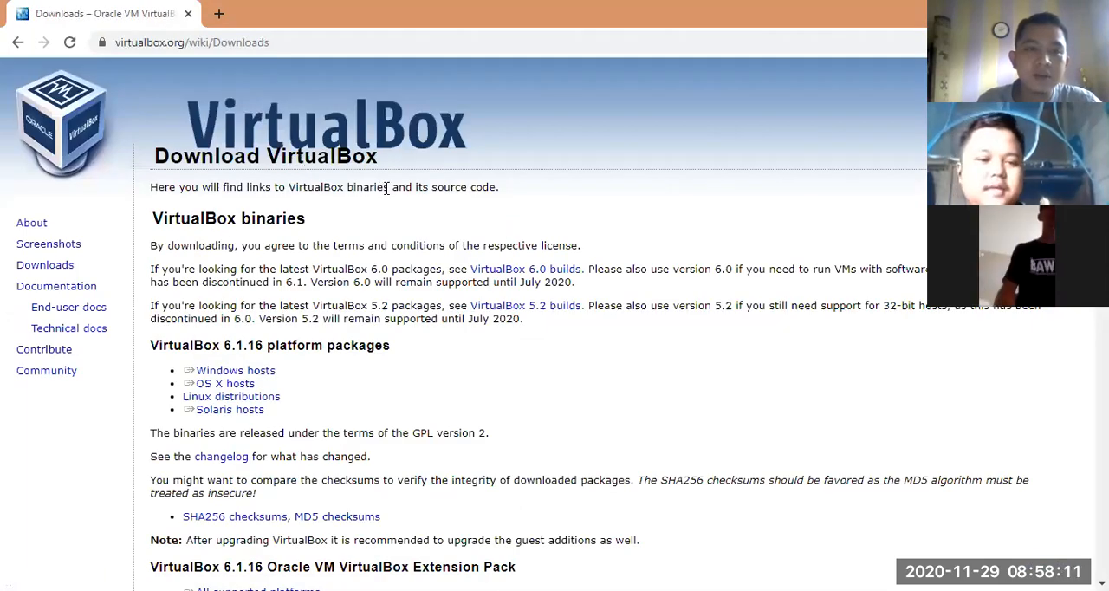
Step: Download the VirtualBox 6.1.16 platform package for Windows hosts
scroll(389, 188, down, 1)
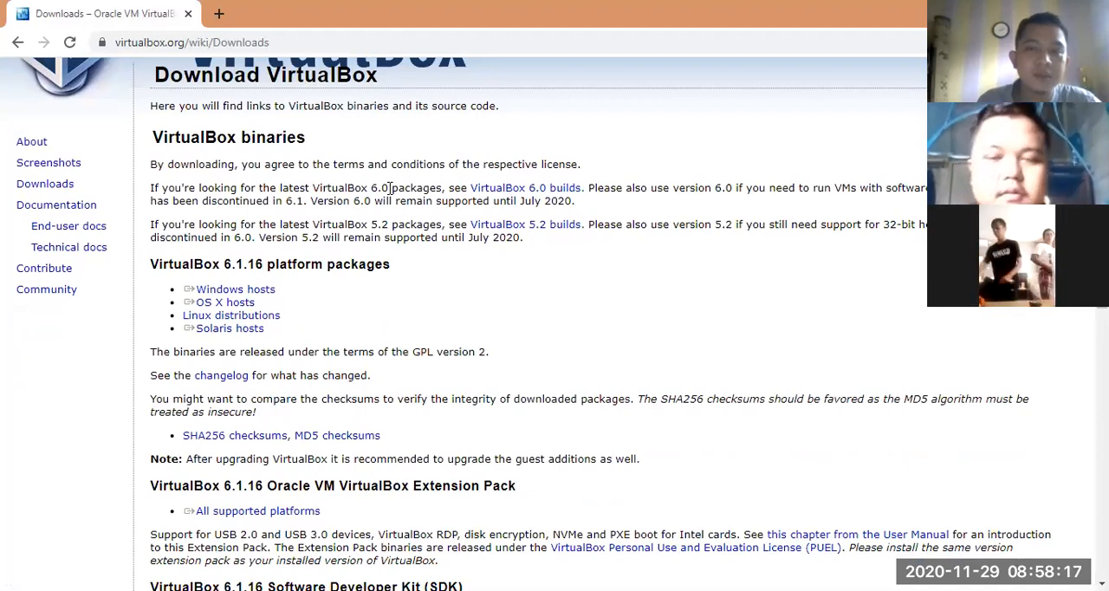
scroll(389, 188, up, 1)
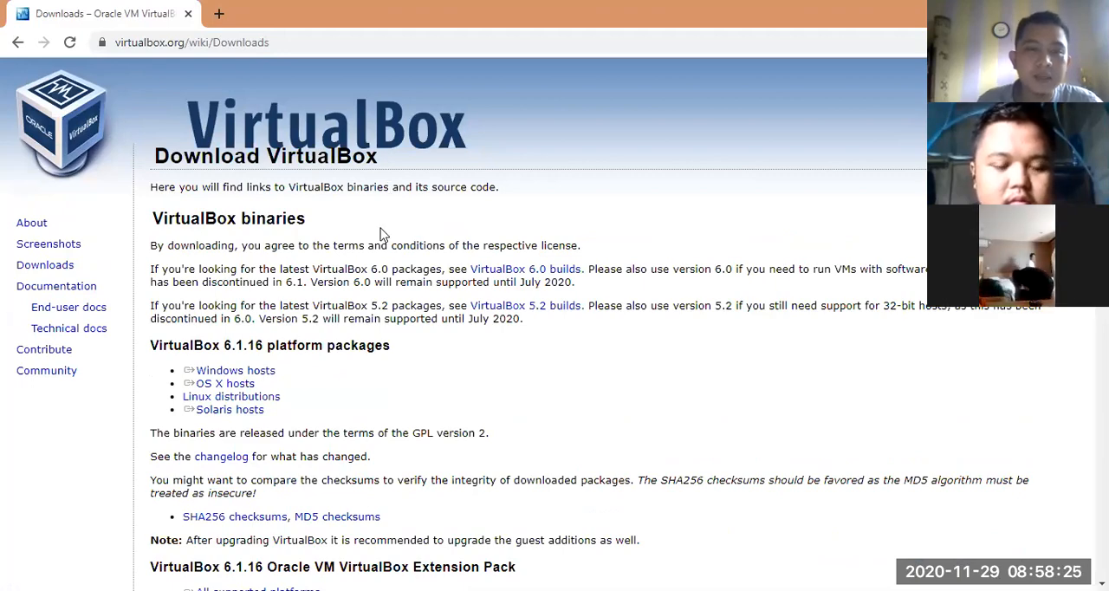
scroll(387, 263, down, 5)
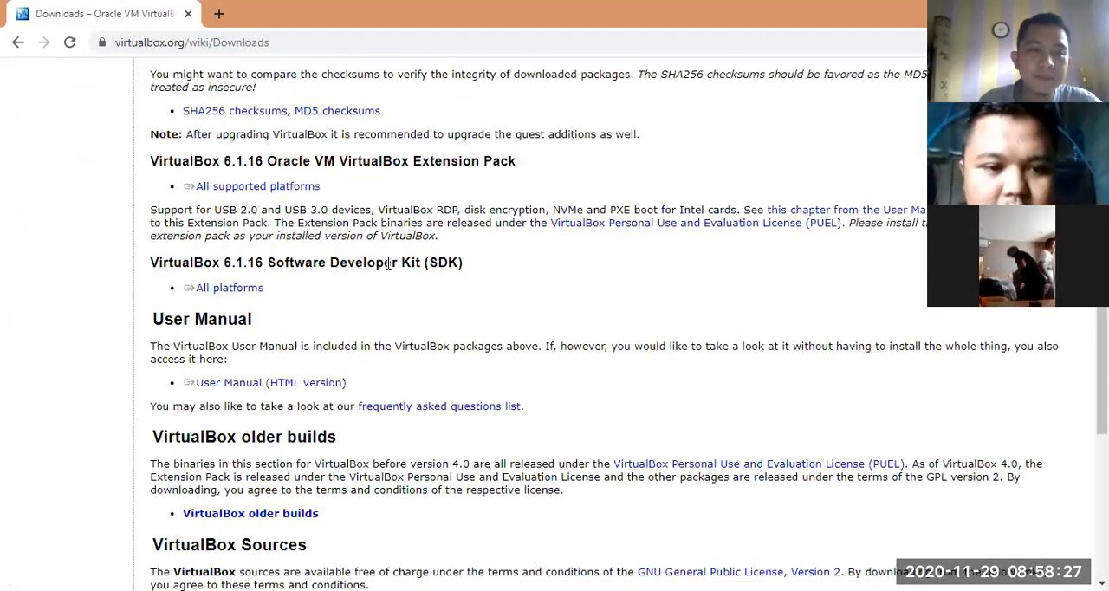
scroll(387, 262, up, 4)
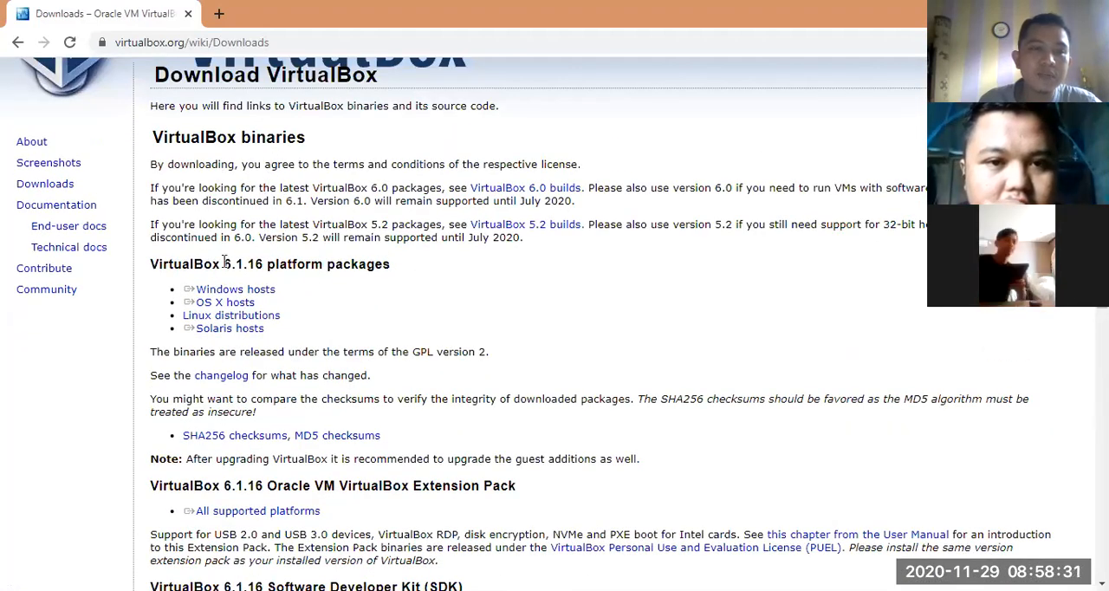
click(255, 297)
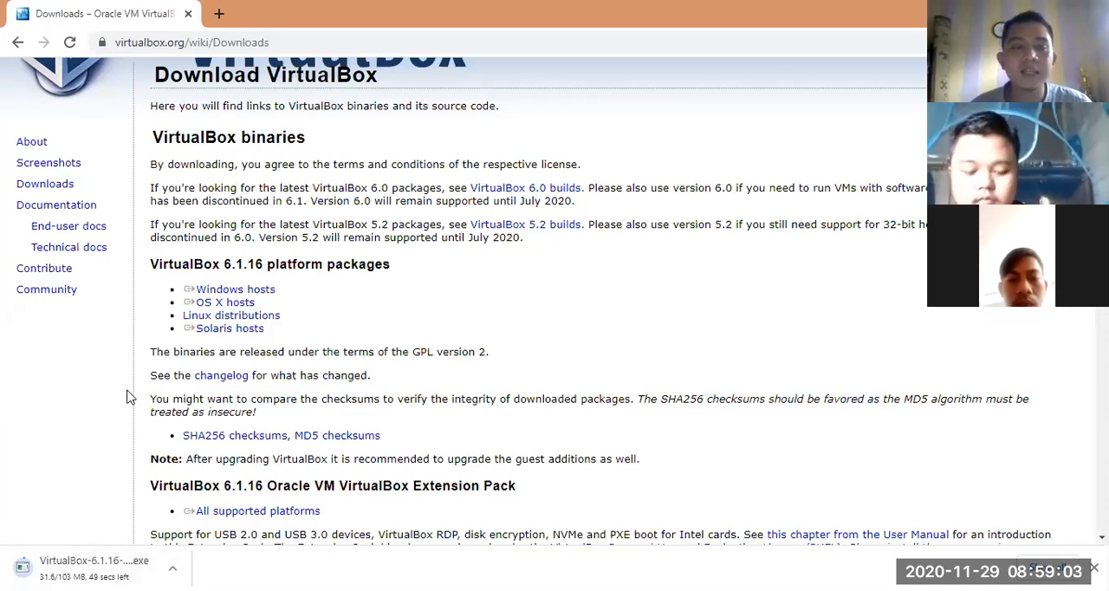
Step: Return to the search results, look over the other download sources, and launch the downloaded VirtualBox 6.1.16 installer
scroll(190, 314, up, 2)
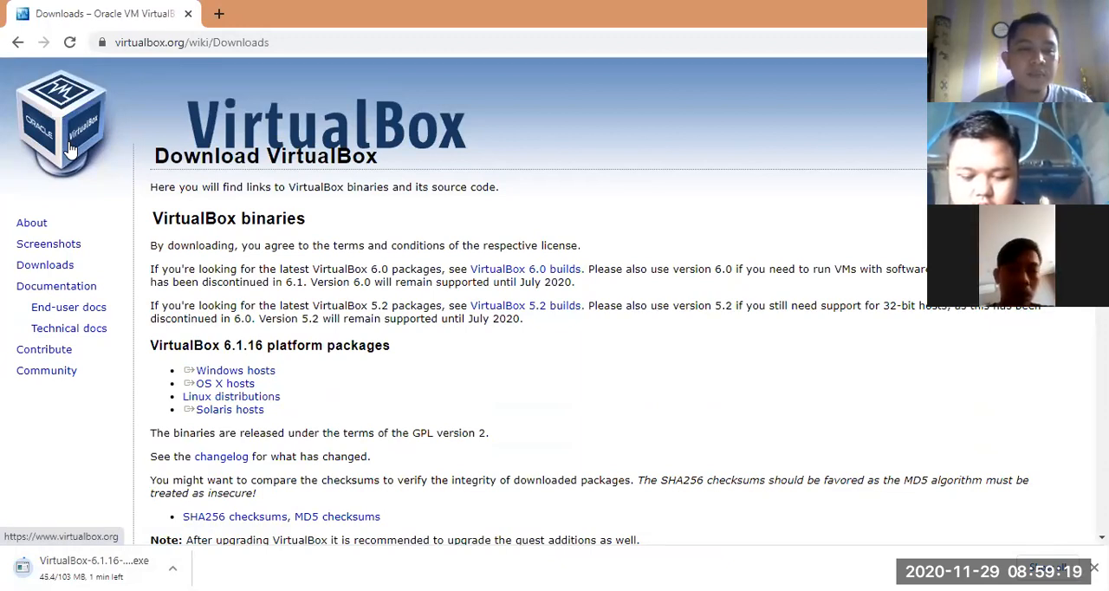
click(14, 44)
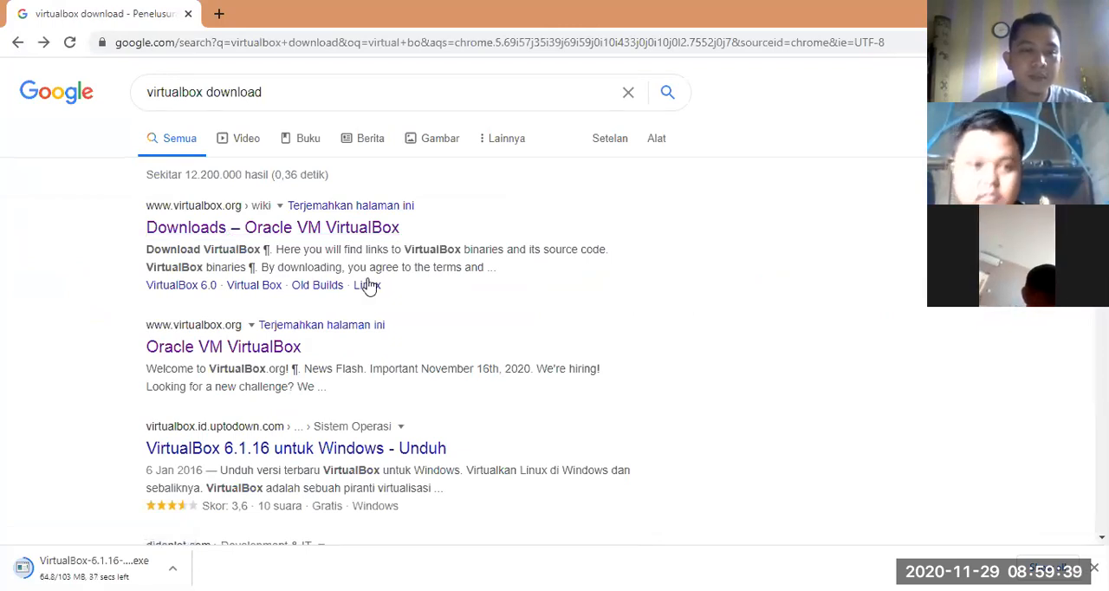
scroll(368, 286, down, 3)
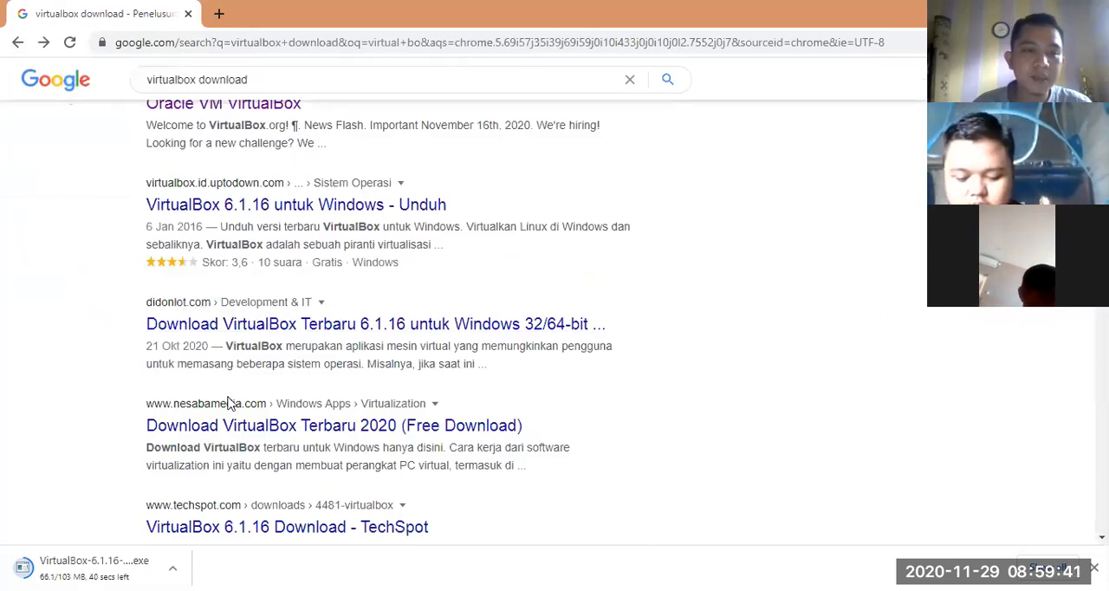
scroll(252, 390, up, 1)
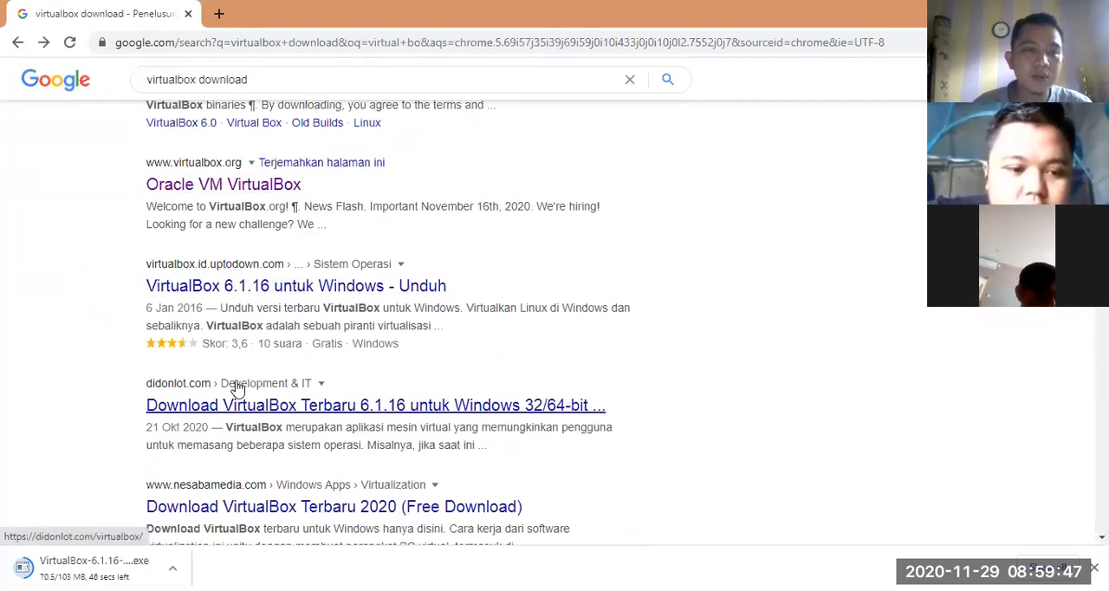
scroll(237, 390, down, 2)
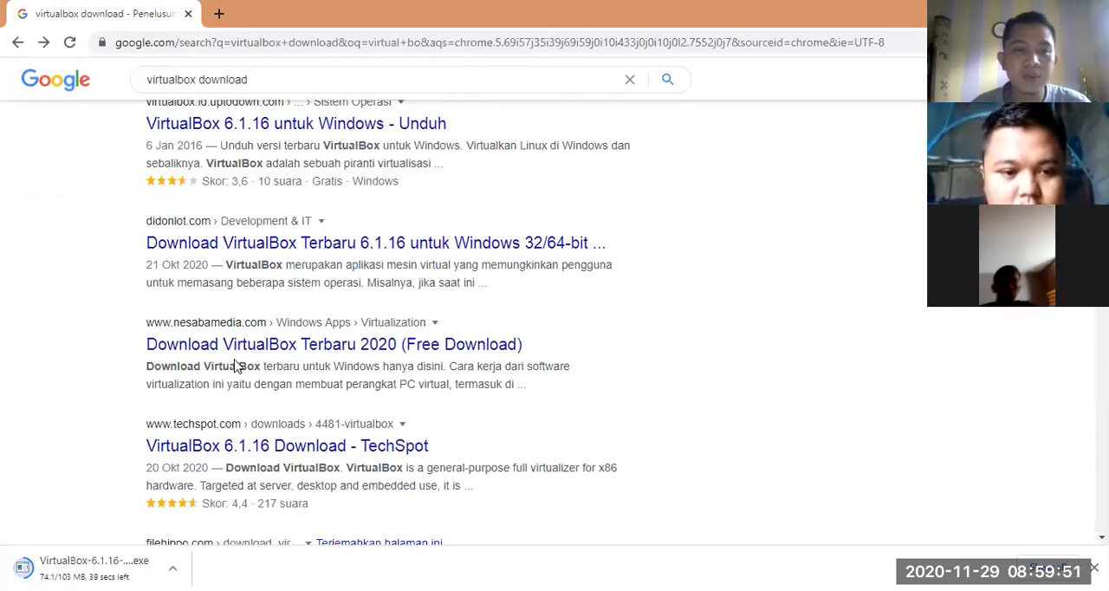
scroll(272, 300, up, 4)
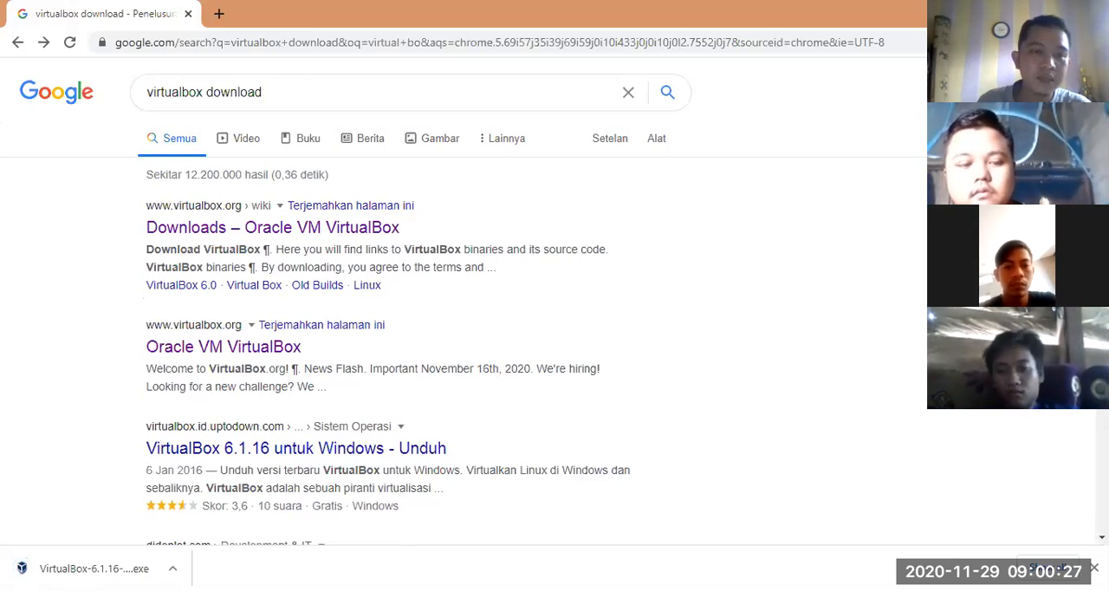
click(172, 568)
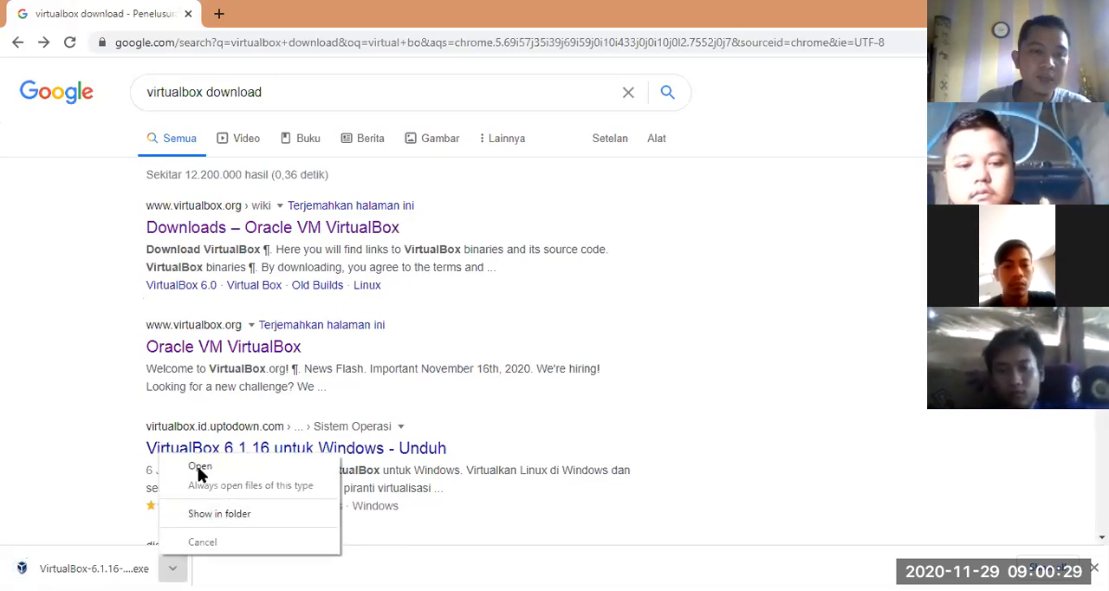
click(199, 467)
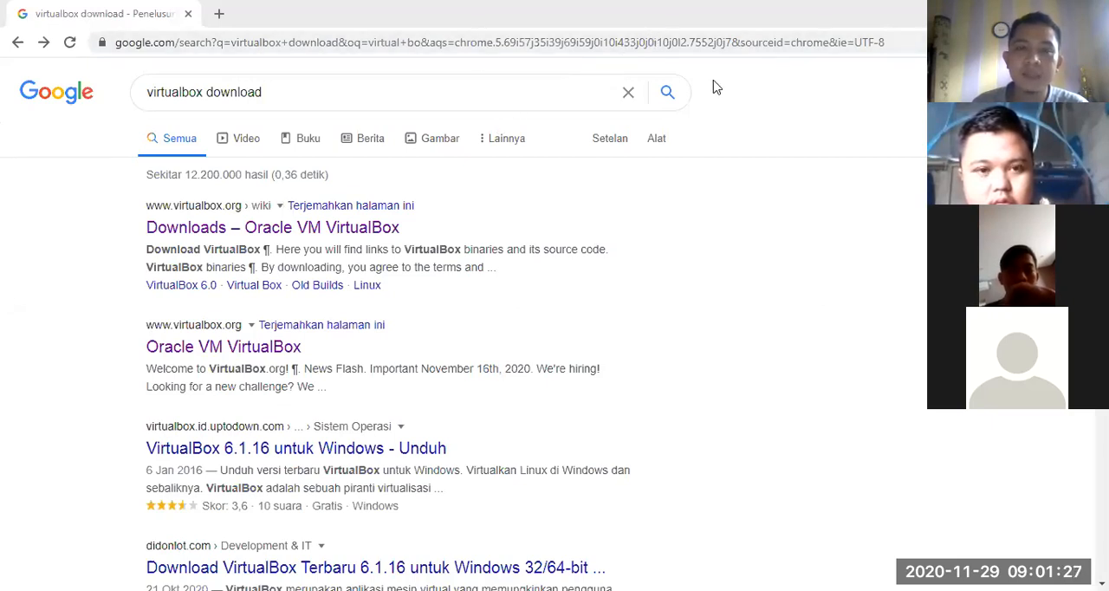
Step: Search for "iso windows 8" and open Microsoft's Download Windows 8.1 Disc Image (ISO File) result
click(307, 87)
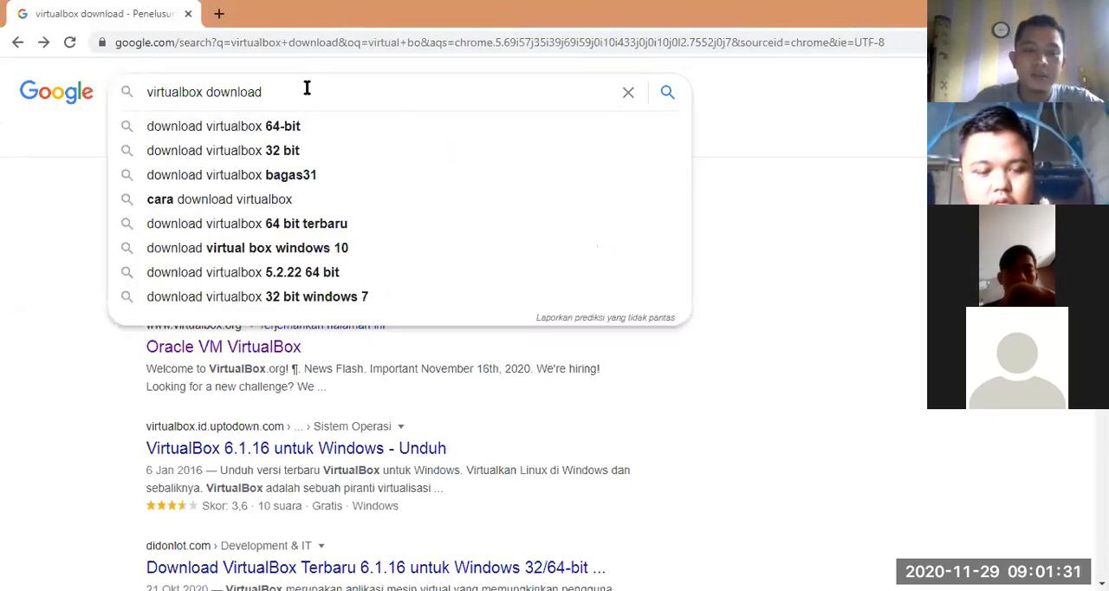
key(BackSpace)
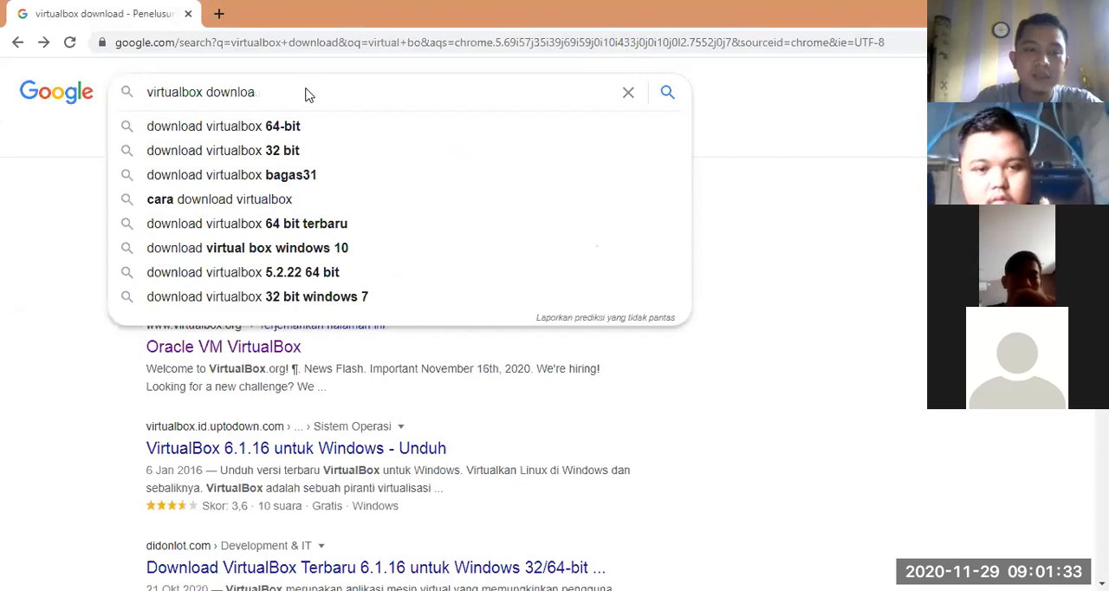
key(ctrl+s)
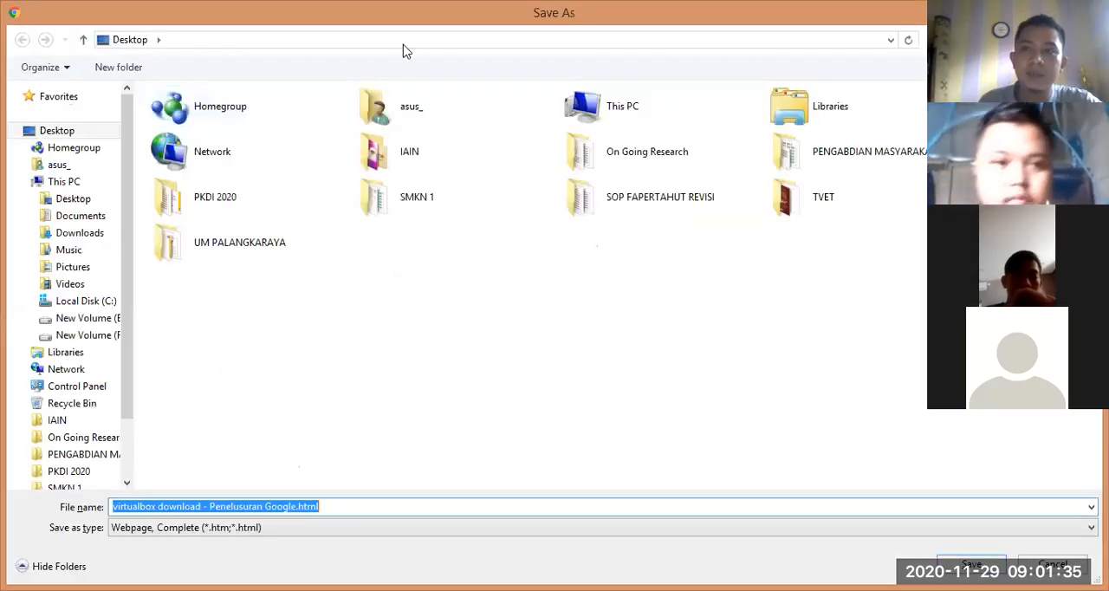
key(Escape)
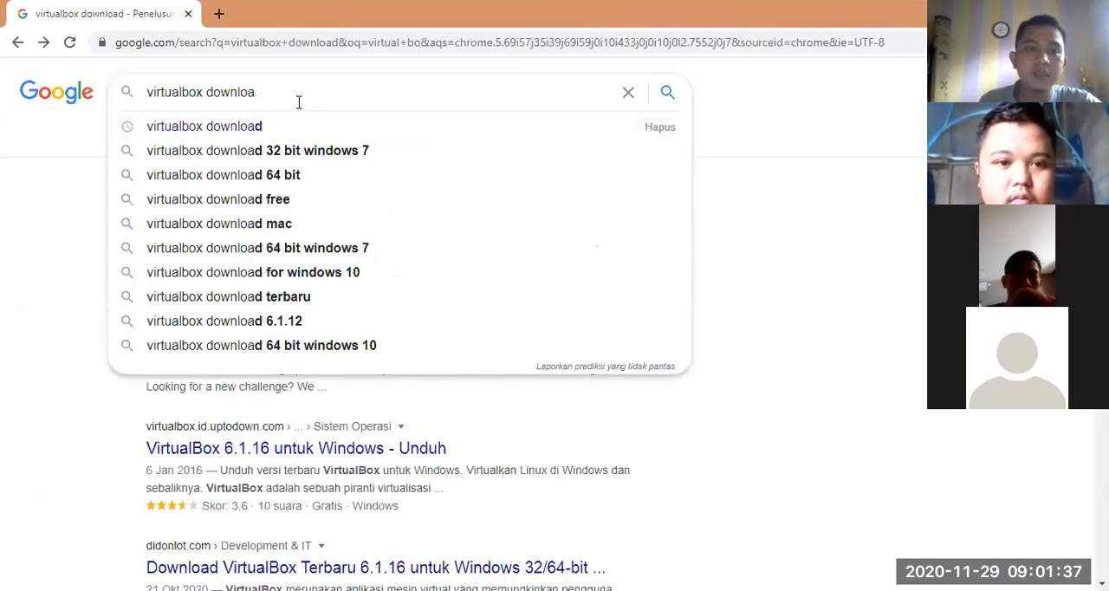
key(ctrl+a)
key(BackSpace)
text(i)
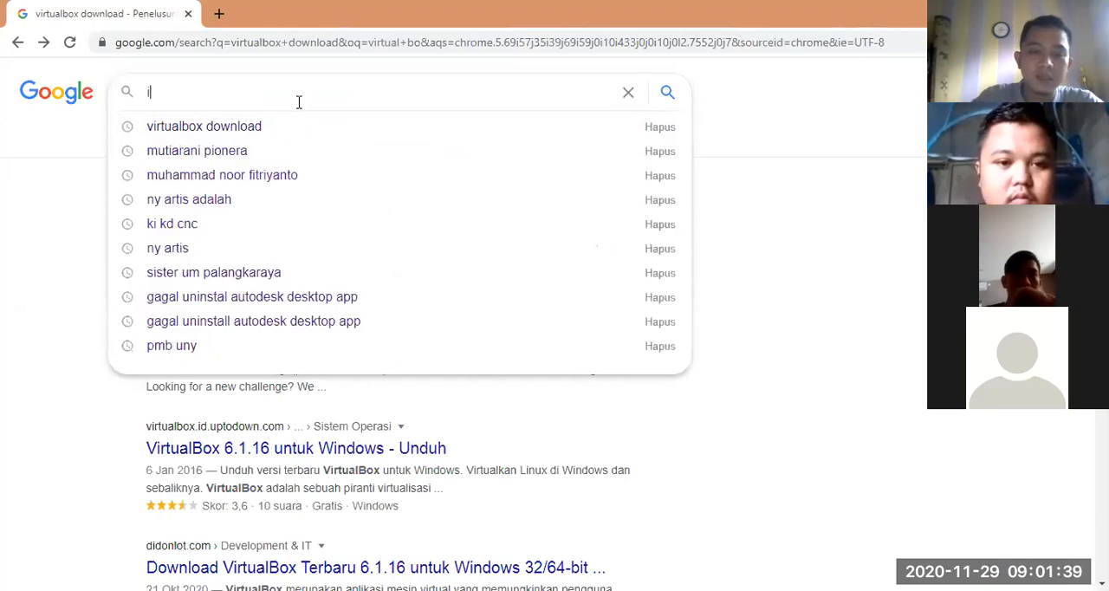
text(so )
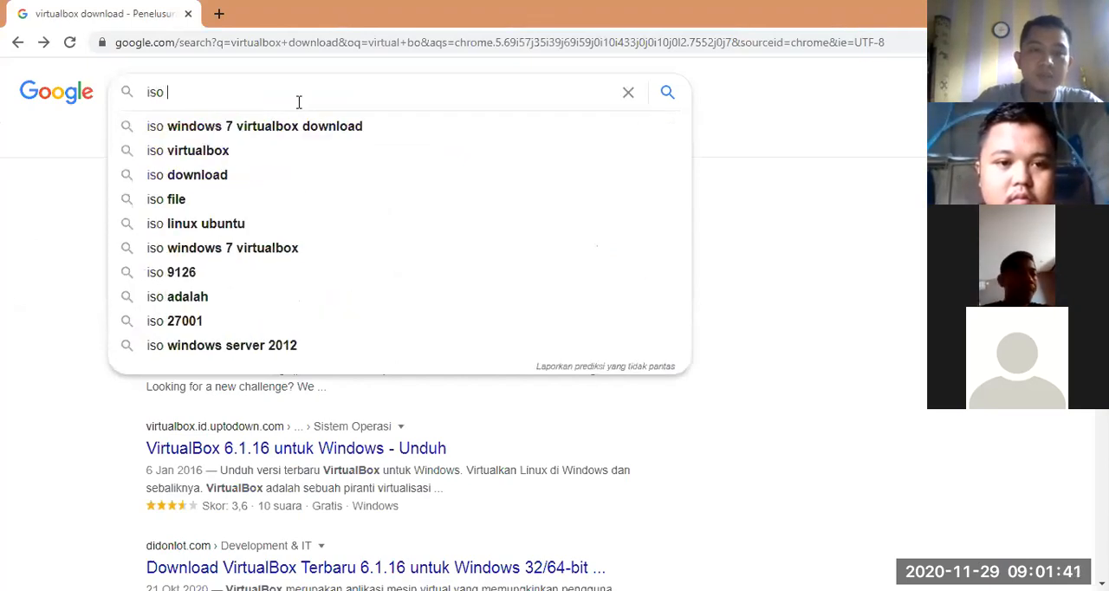
text(windo)
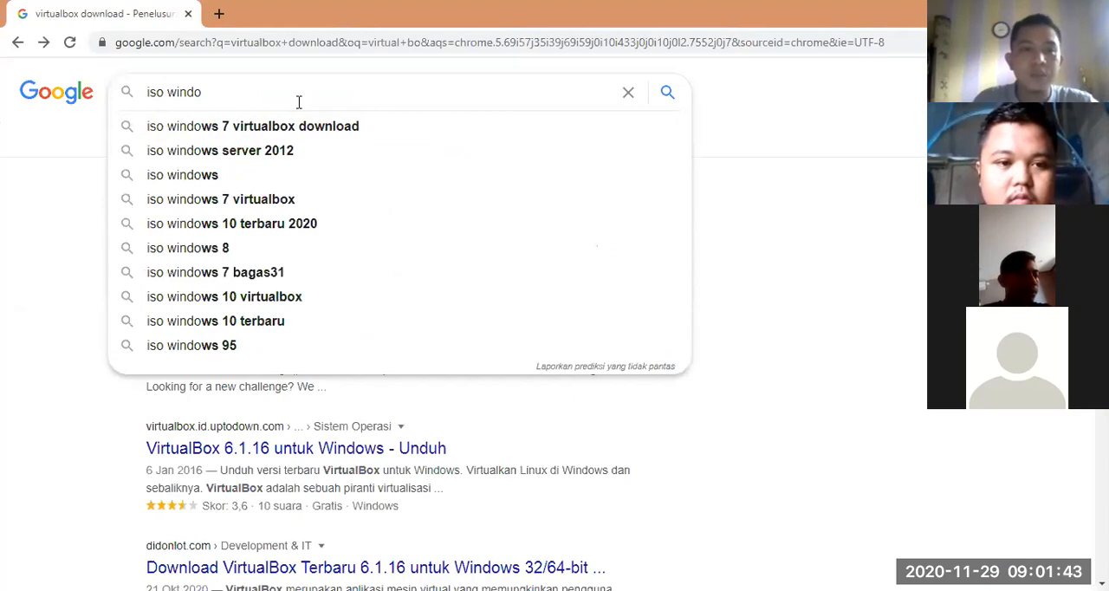
key(Down)
key(Down)
key(Down)
key(Down)
key(Down)
key(Down)
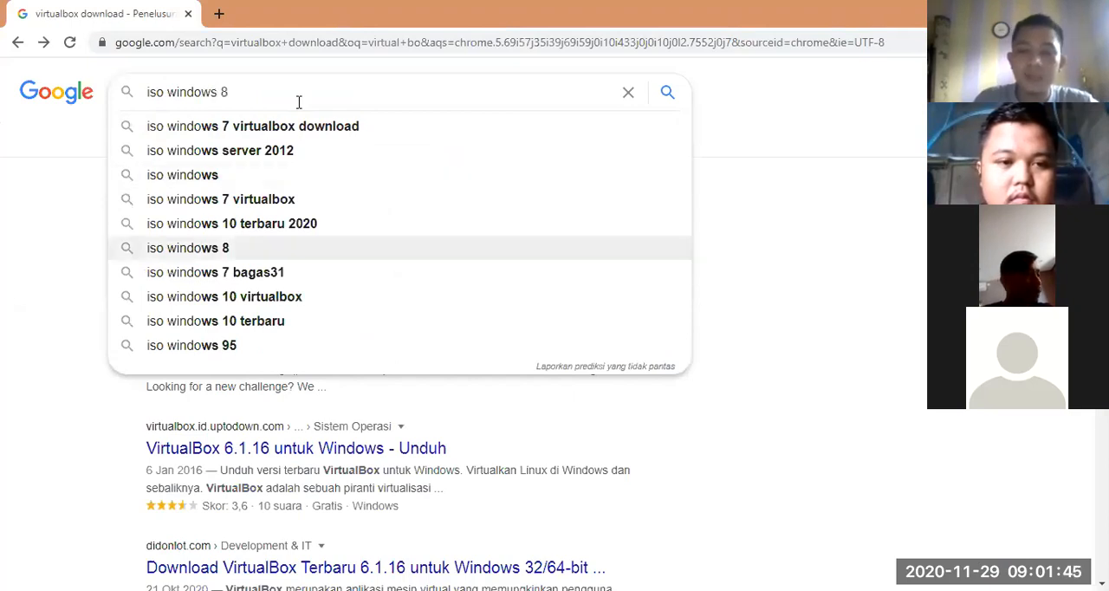
key(Return)
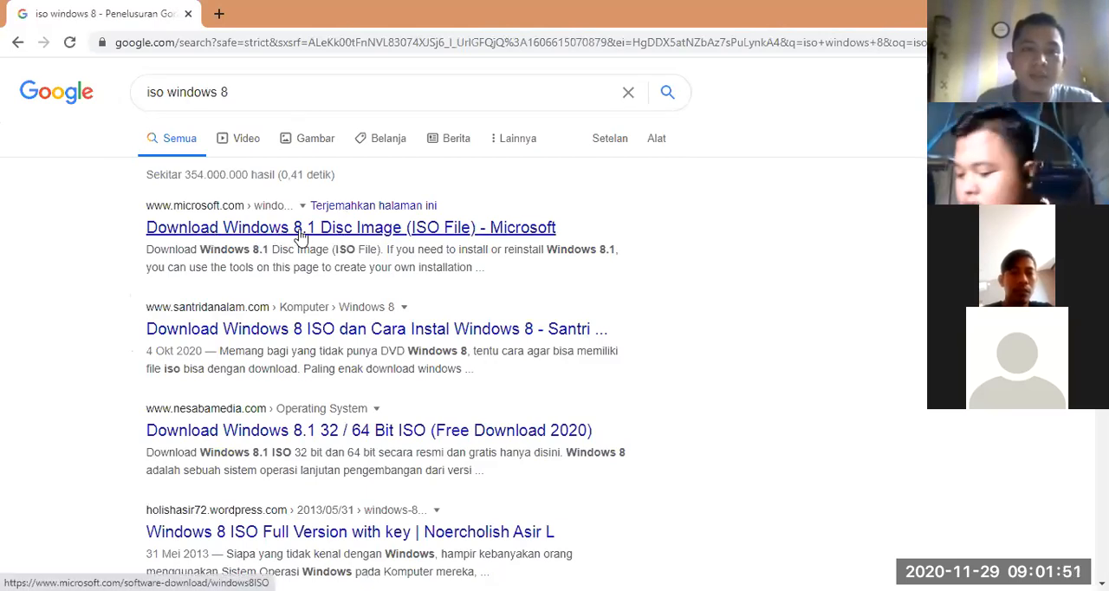
click(303, 234)
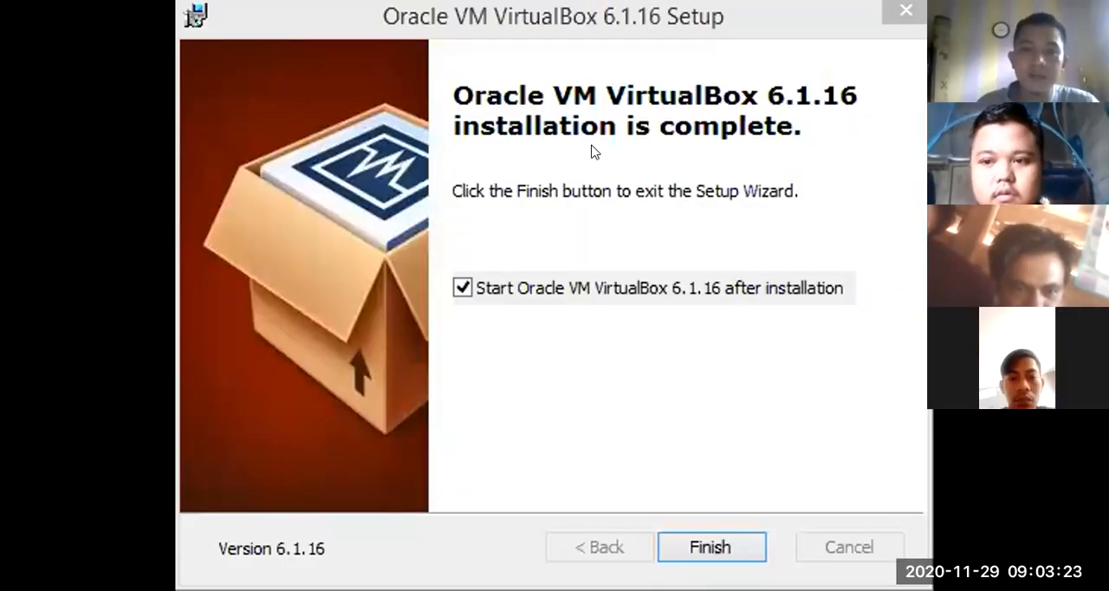
Step: Finish the Oracle VM VirtualBox 6.1.16 setup with the option to start VirtualBox after installation enabled
click(693, 544)
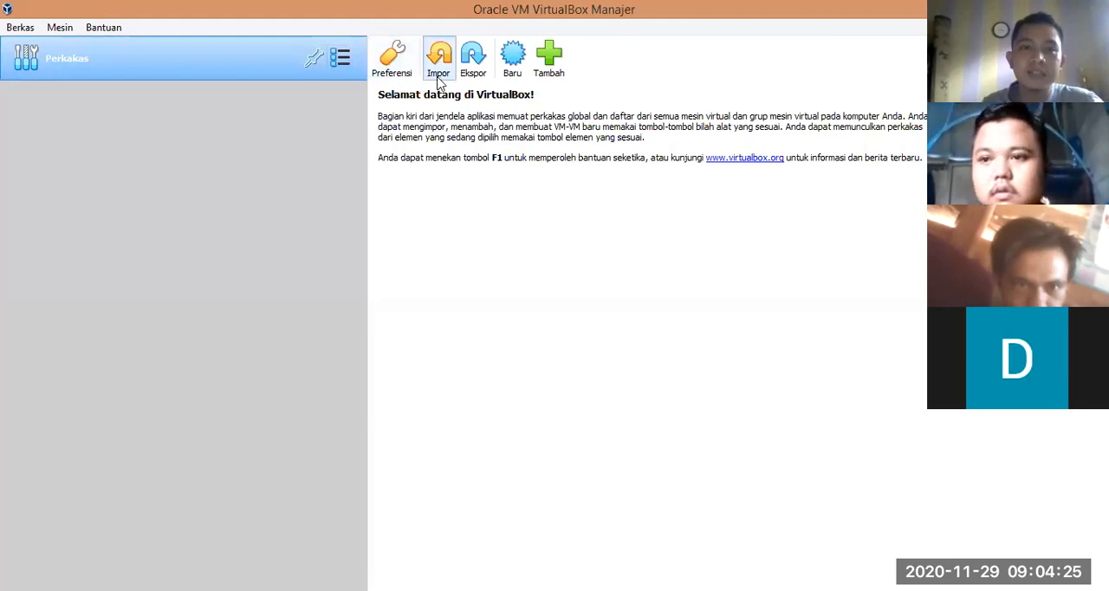
click(516, 56)
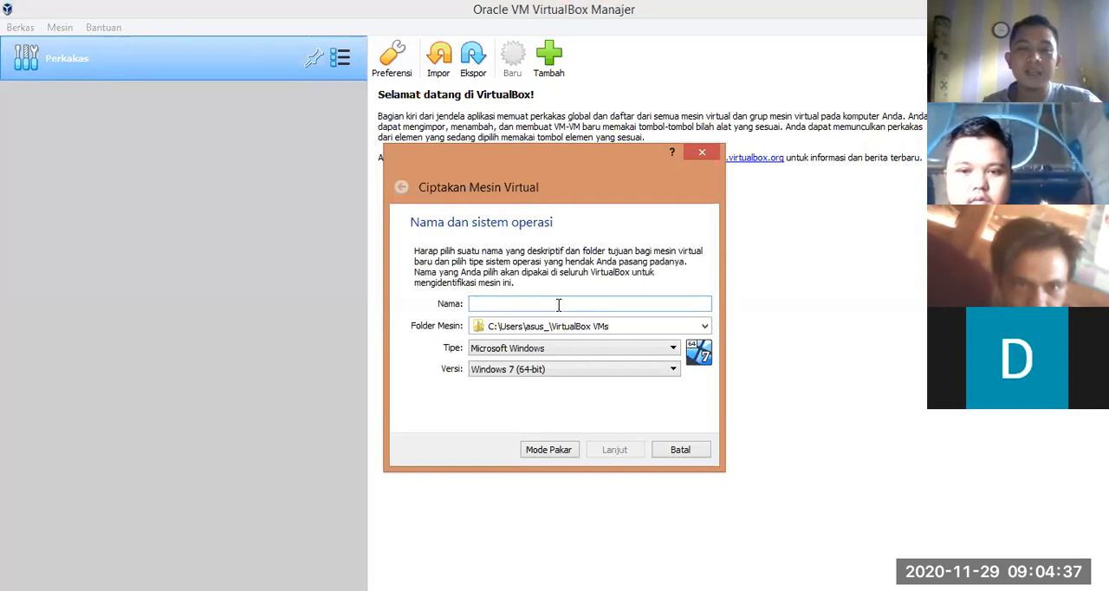
text(w)
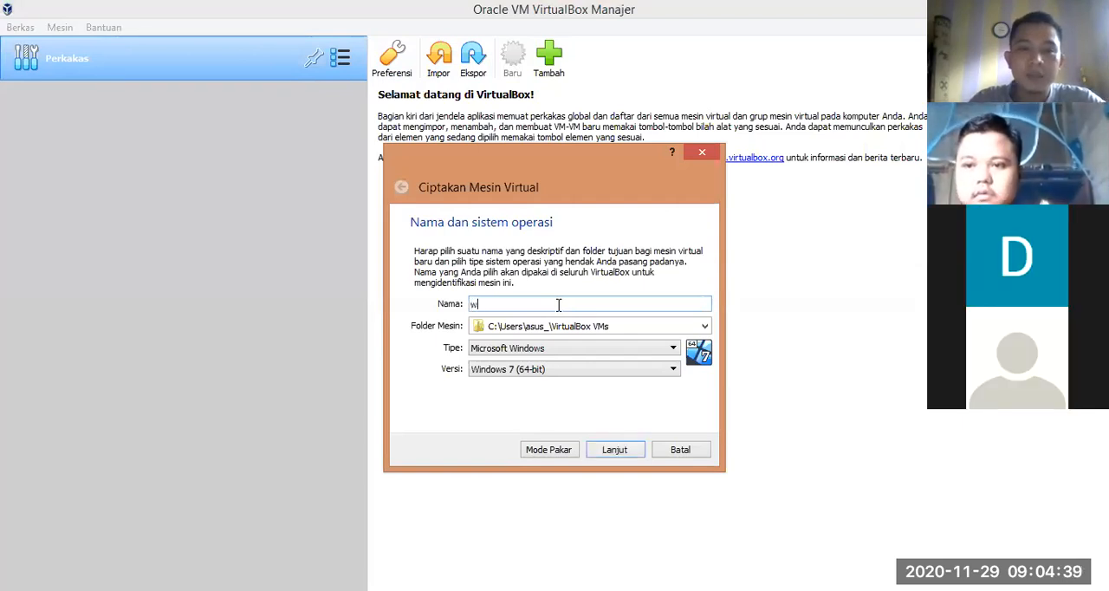
text(indows)
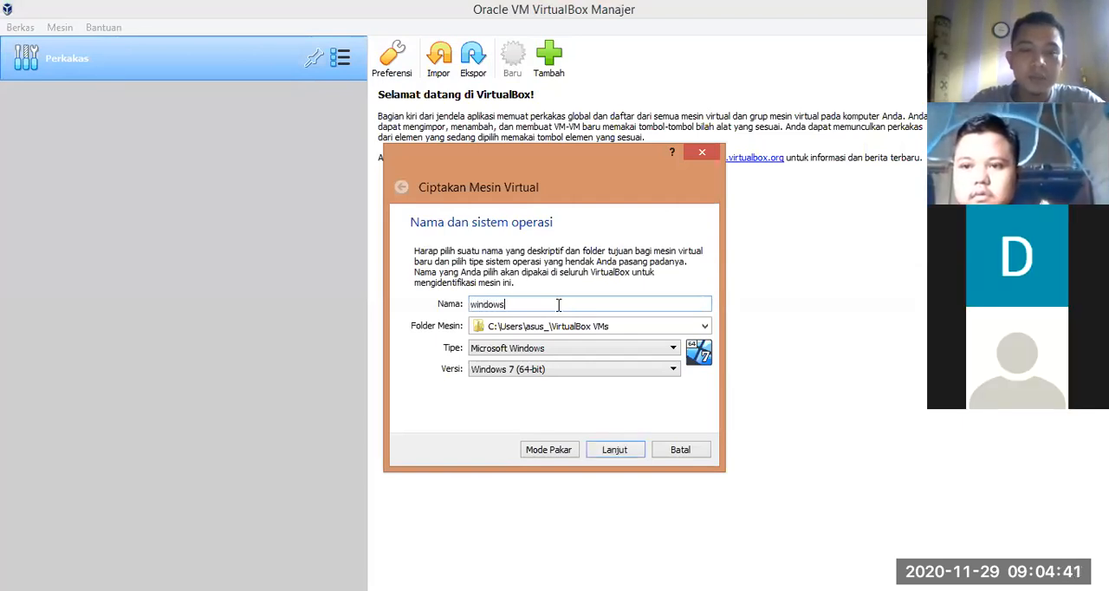
text( 8)
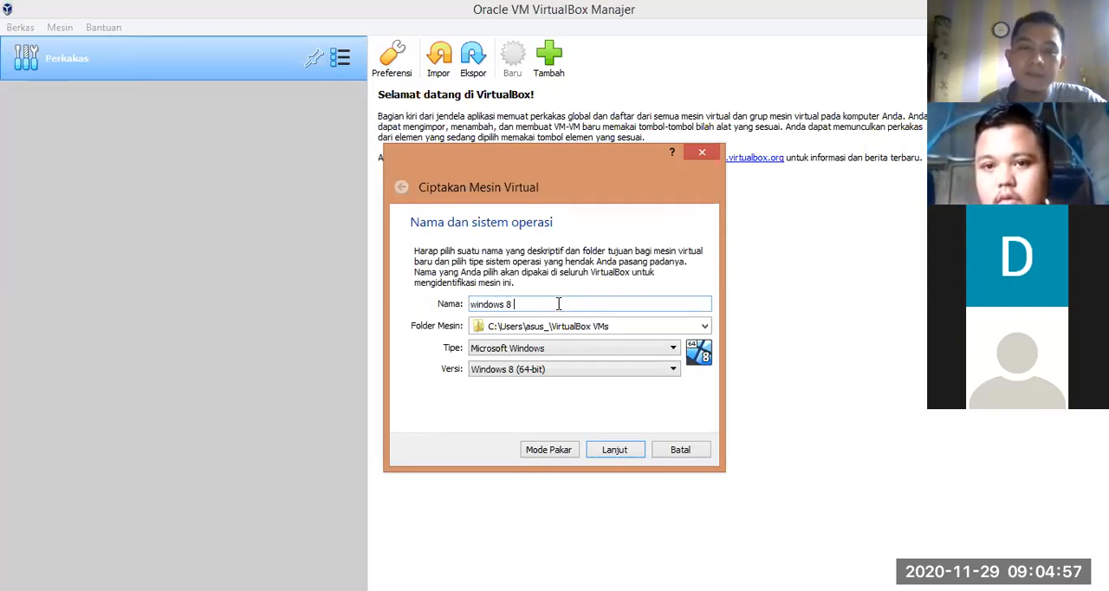
click(680, 454)
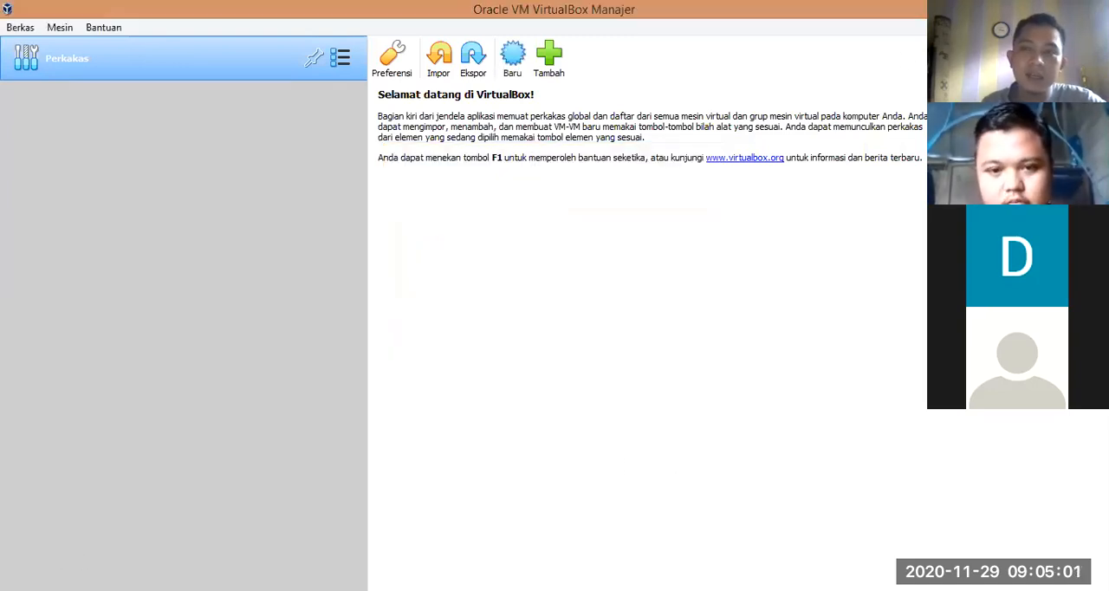
click(132, 589)
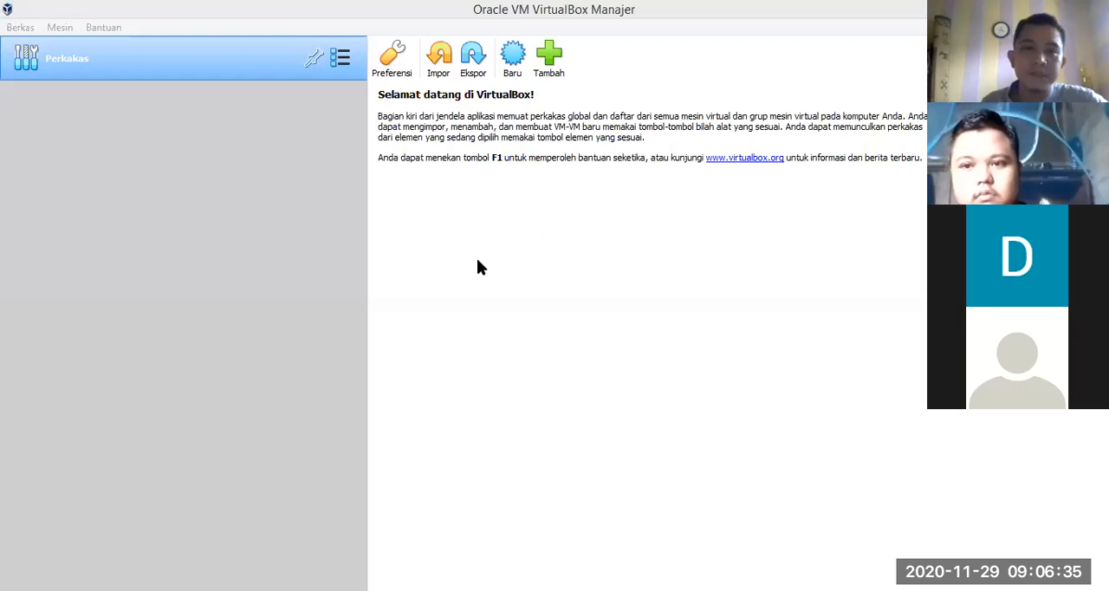
click(287, 189)
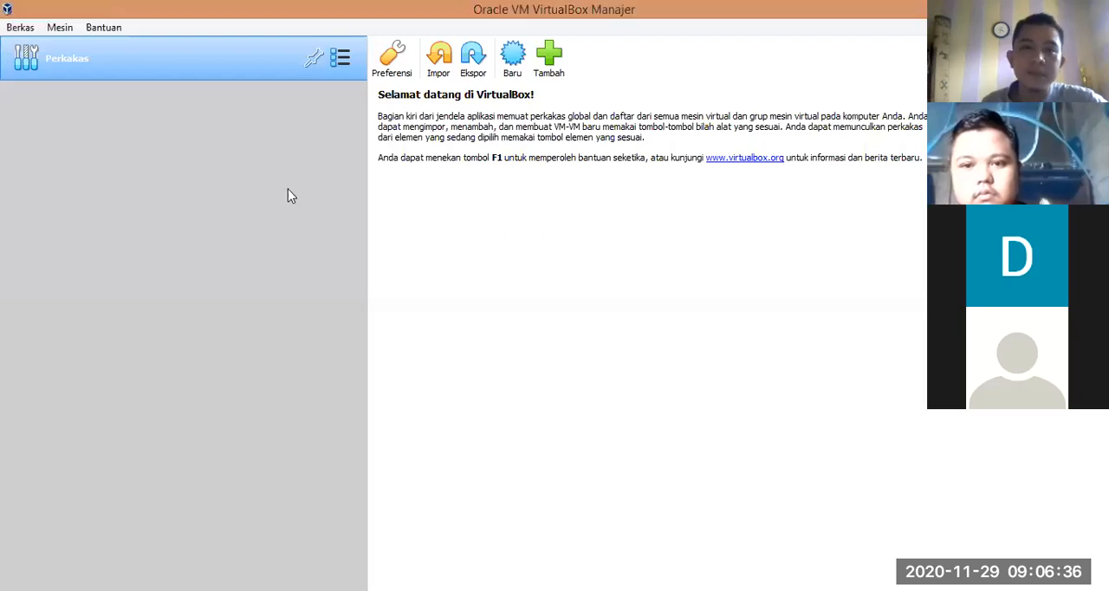
Step: Start creating a new virtual machine and name it "Windows 8 64 Bit"
click(509, 69)
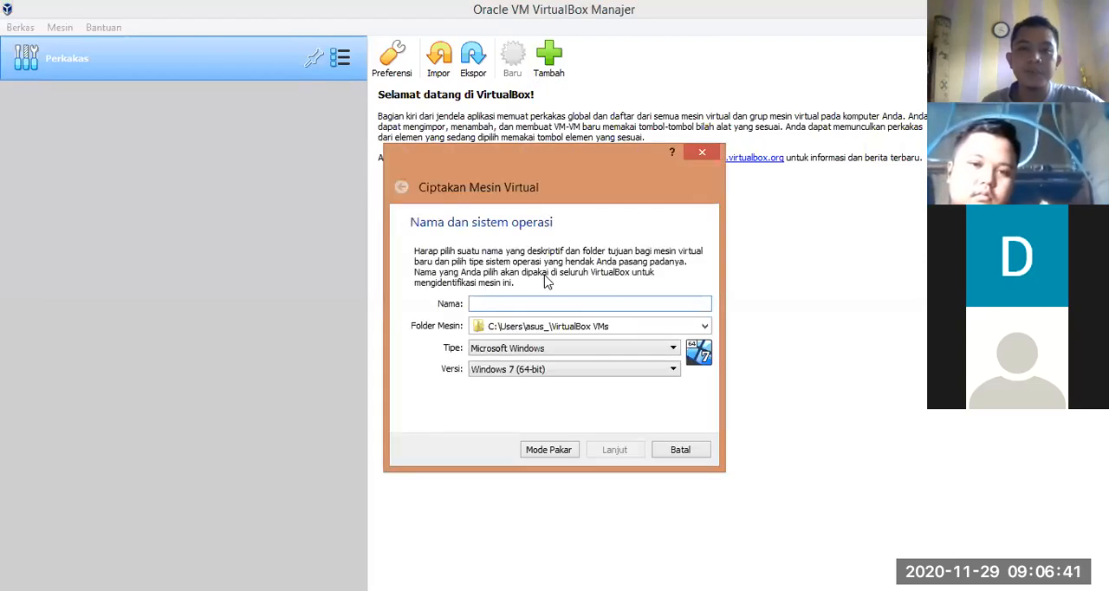
text(Windows 8)
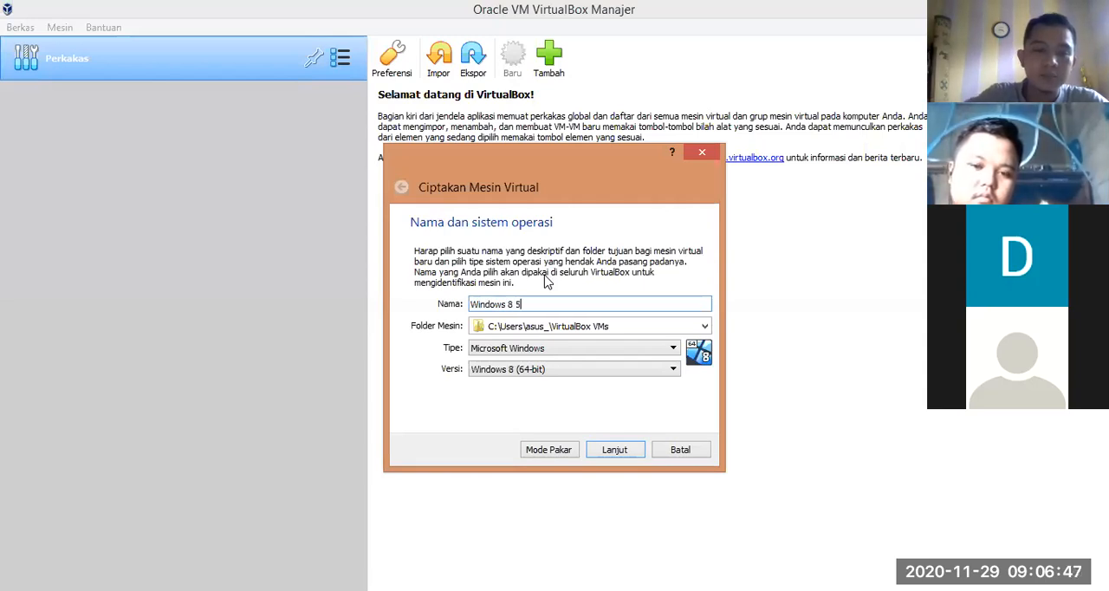
text( 64 Bit)
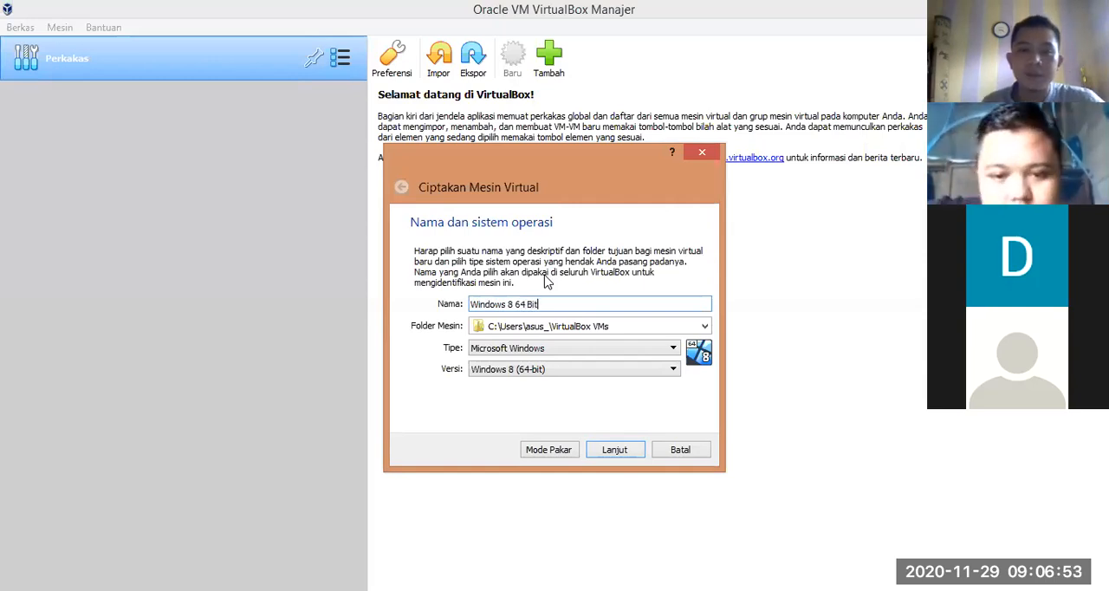
Step: Choose Microsoft Windows as the machine's type and Windows 8 (64-bit) as its version, and continue to the memory size
click(596, 354)
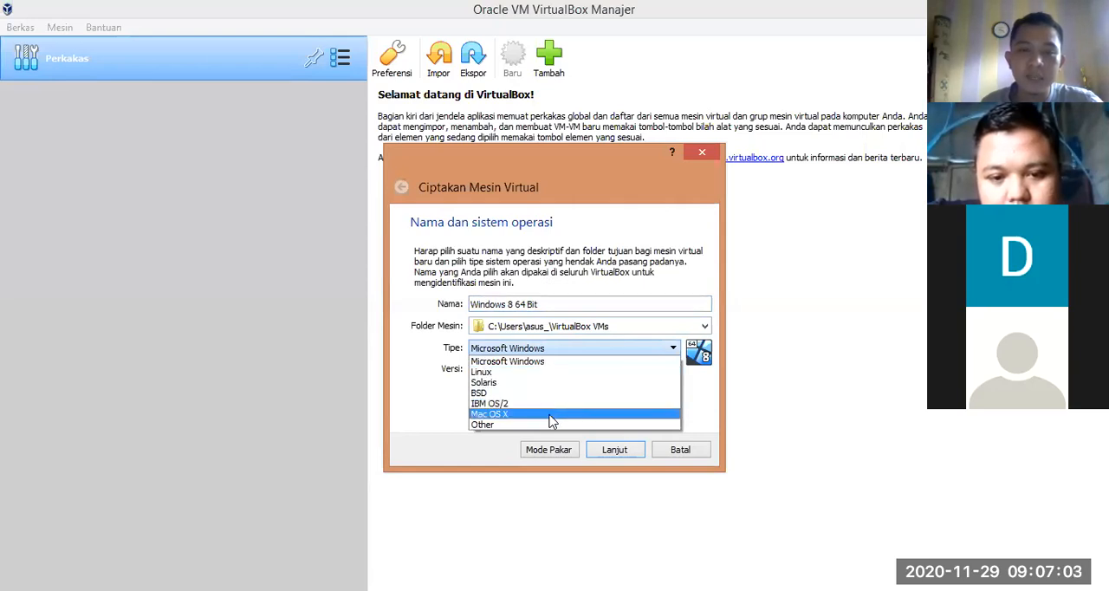
click(535, 364)
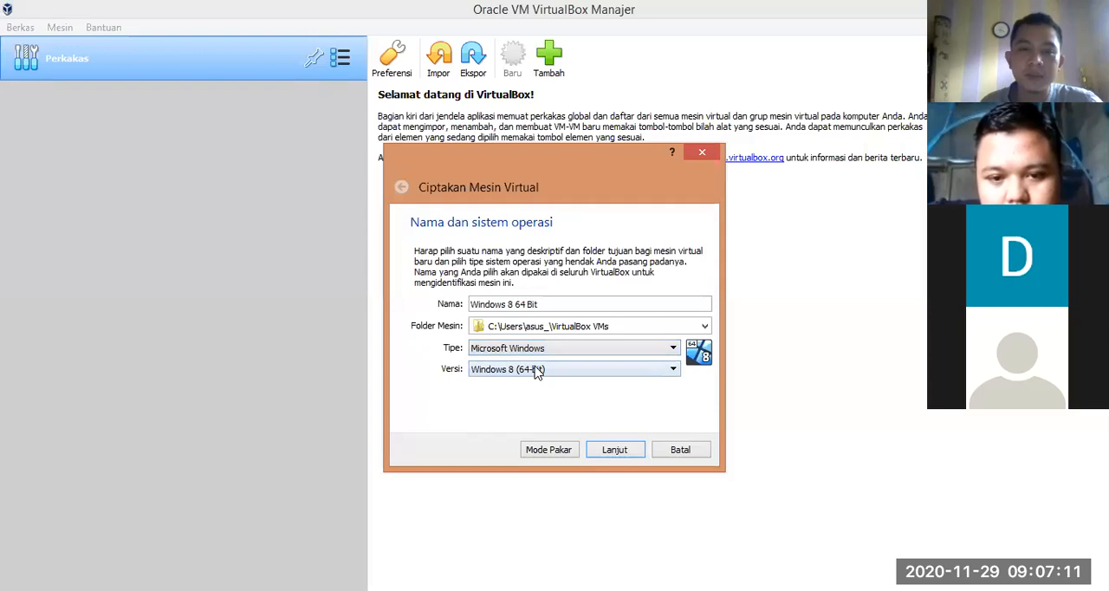
click(539, 369)
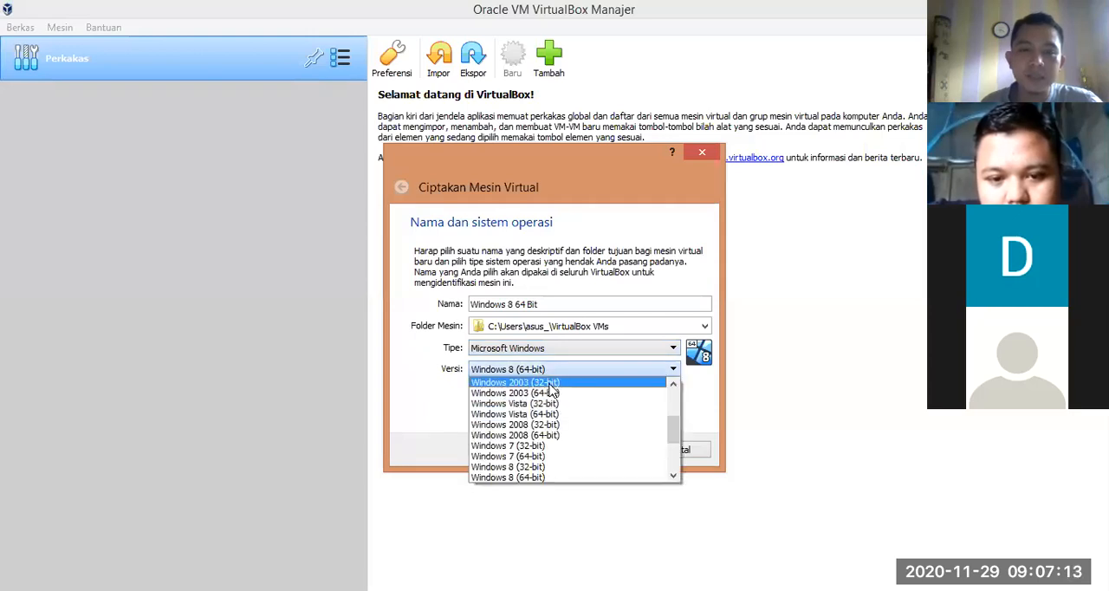
scroll(554, 398, up, 6)
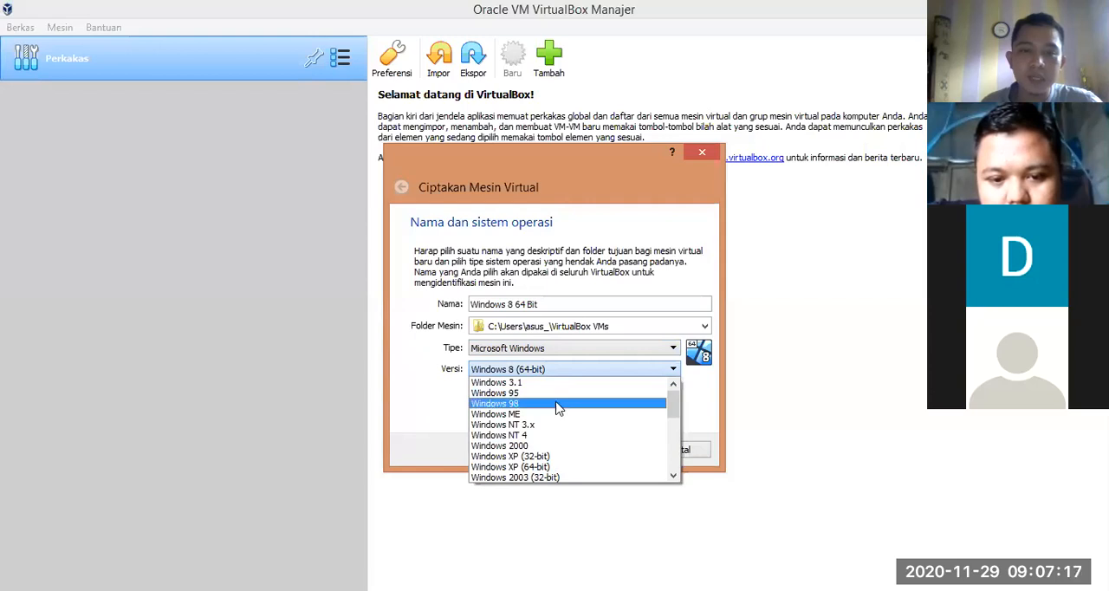
scroll(559, 409, down, 6)
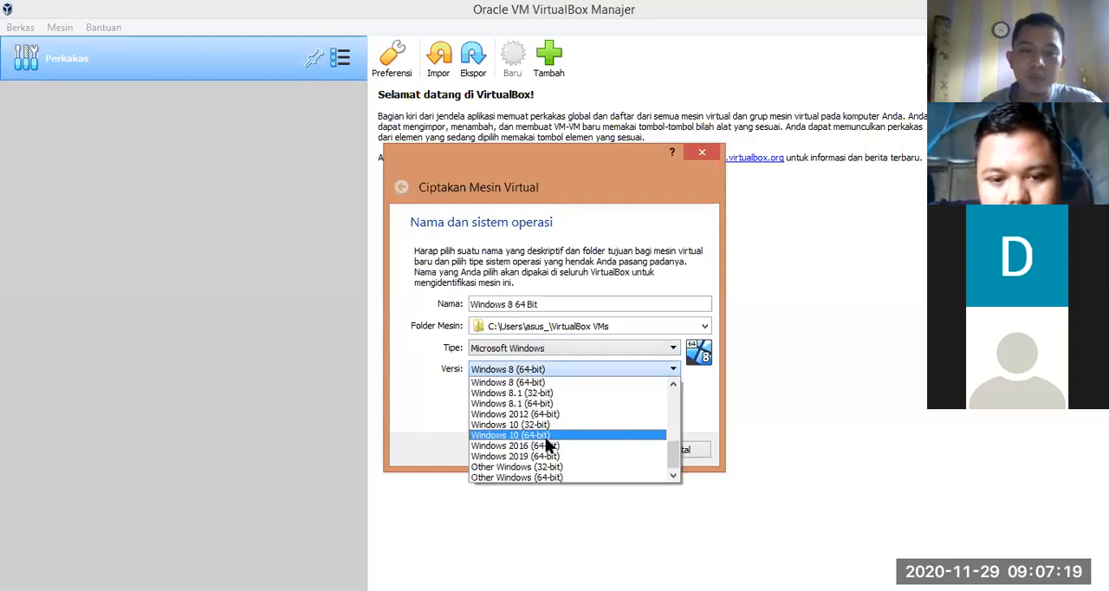
scroll(584, 416, up, 1)
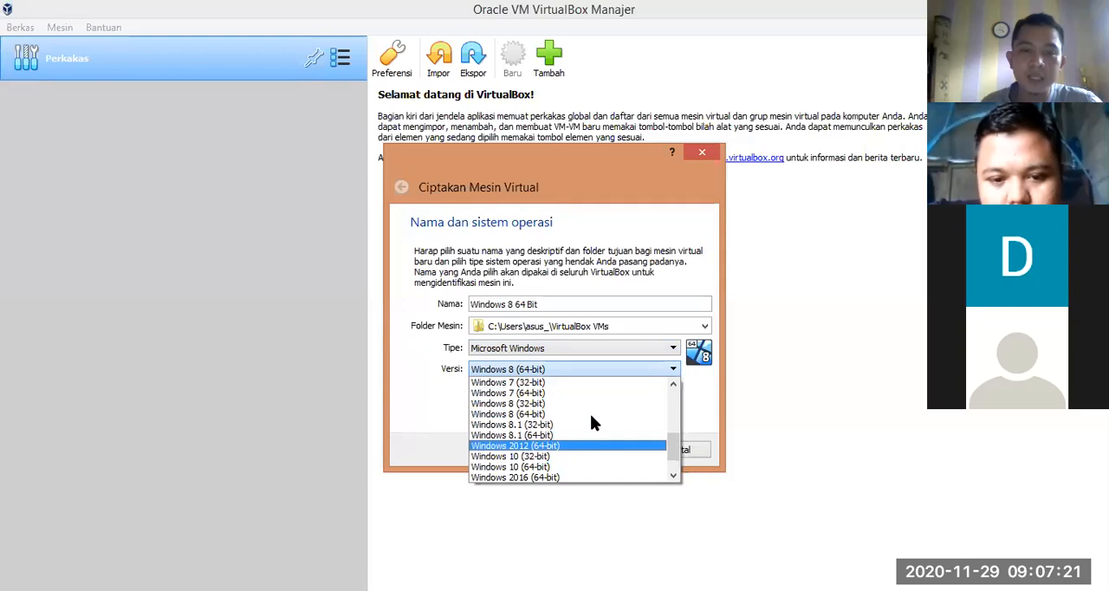
click(535, 415)
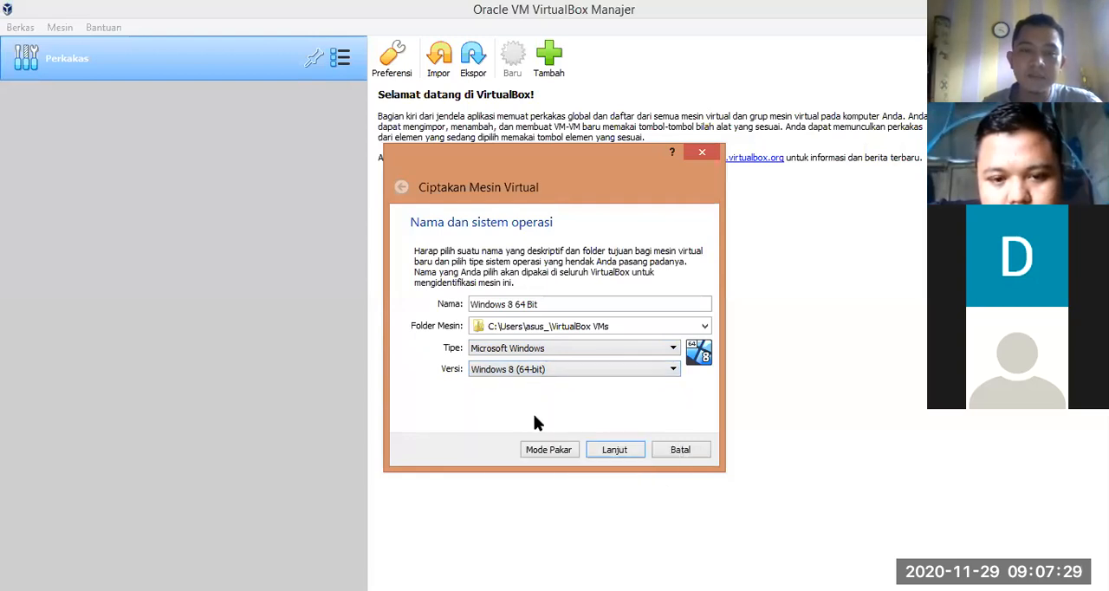
click(614, 449)
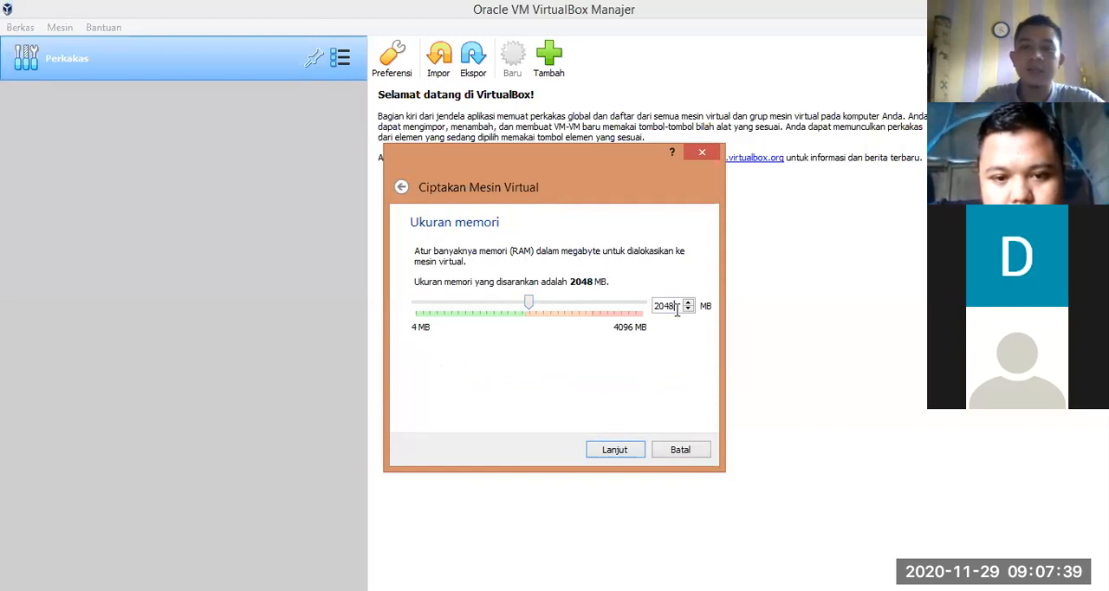
Step: Set the virtual machine's memory size to 1024 MB and continue to the hard disk options
key(BackSpace)
key(BackSpace)
key(BackSpace)
key(BackSpace)
text(1024)
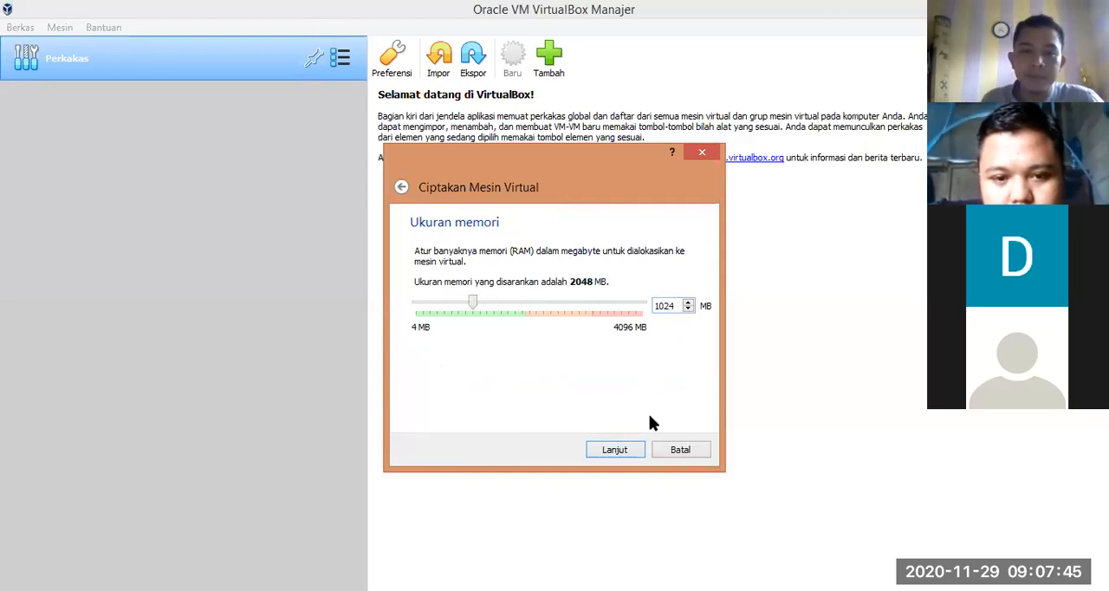
click(615, 450)
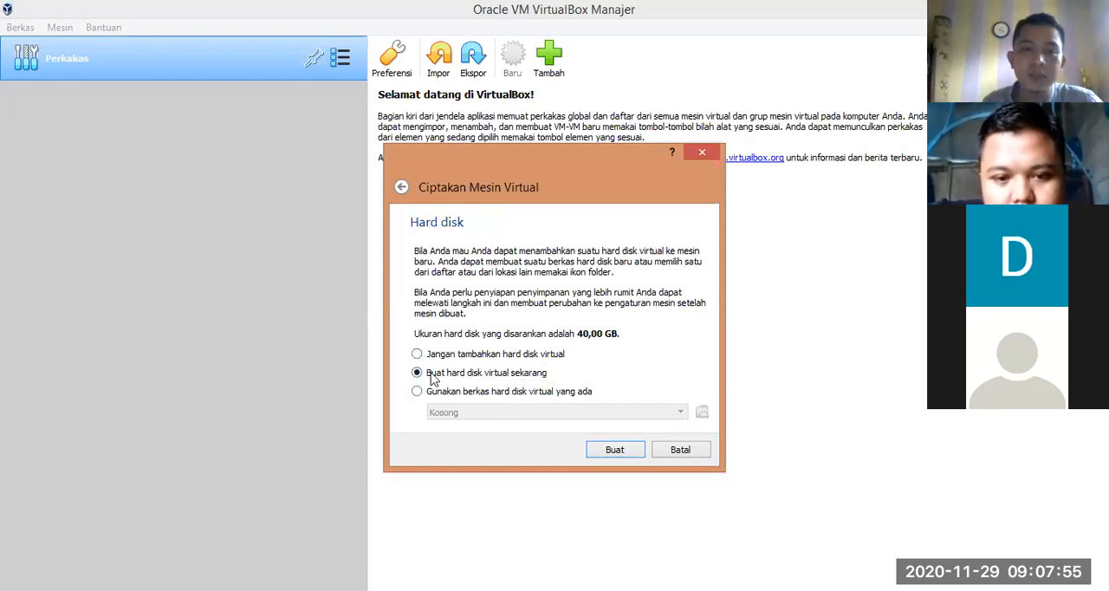
Step: Create a new virtual hard disk as a VDI (VirtualBox Disk Image) file with dynamically allocated storage
click(613, 450)
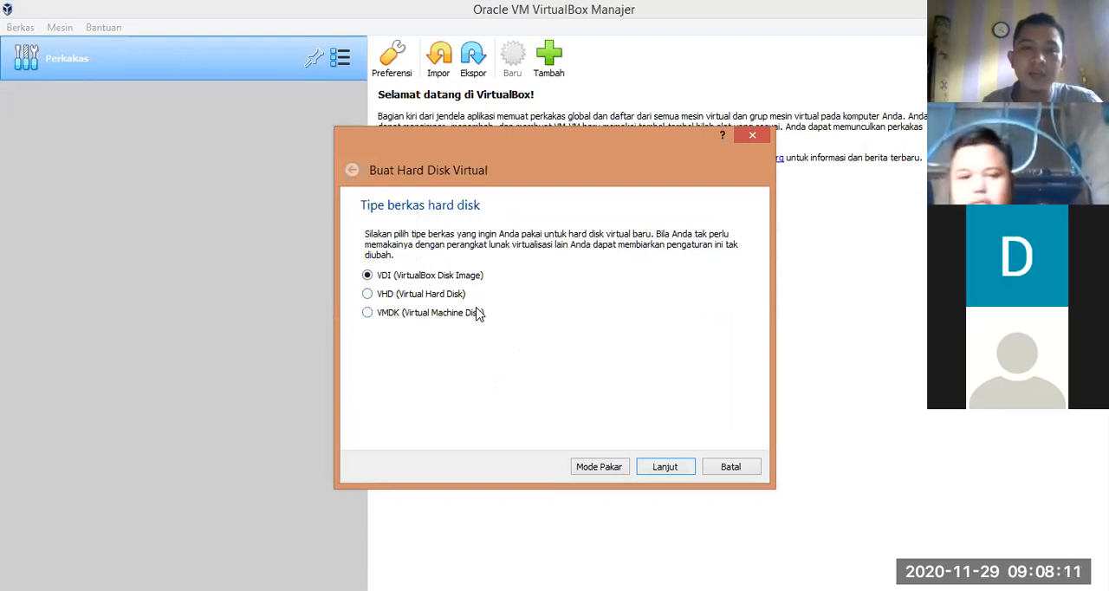
click(664, 467)
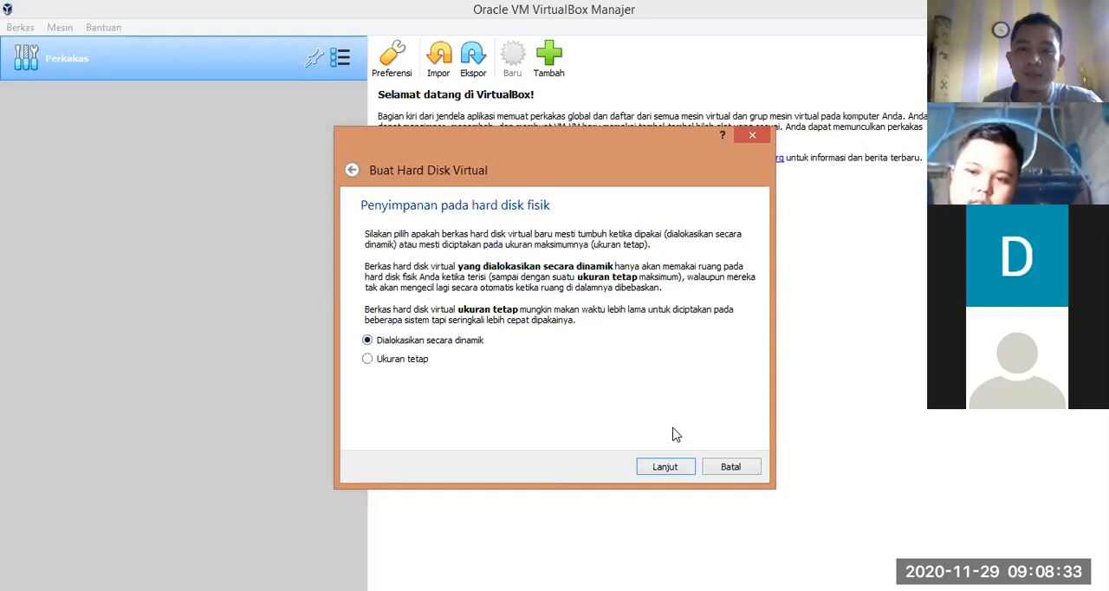
click(665, 467)
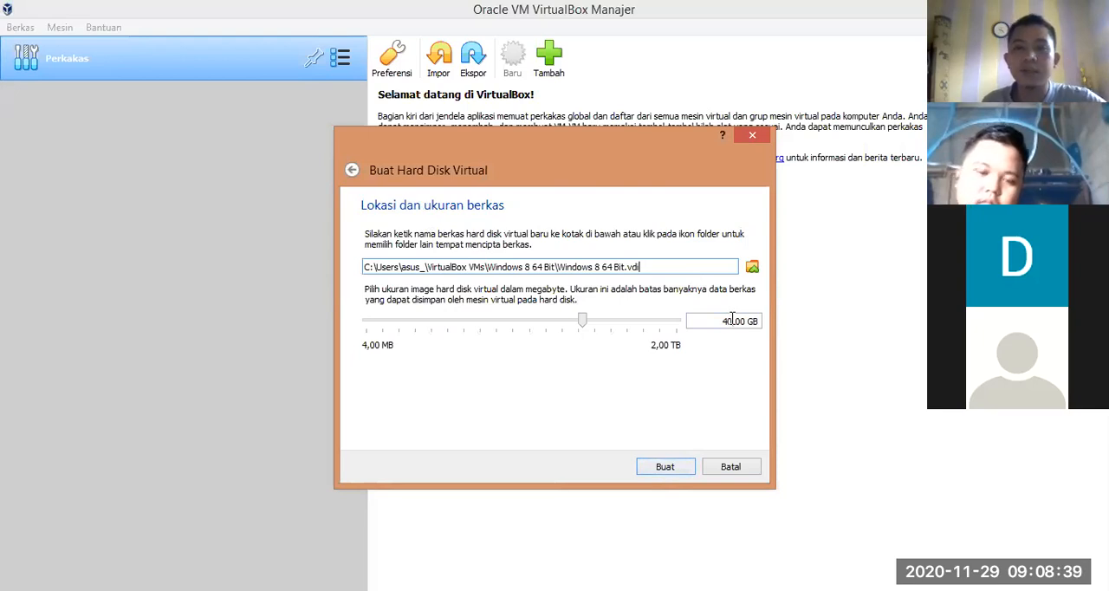
Step: Set the virtual hard disk's size to 25 GB and create it to complete the virtual machine
mouse_move(730, 321)
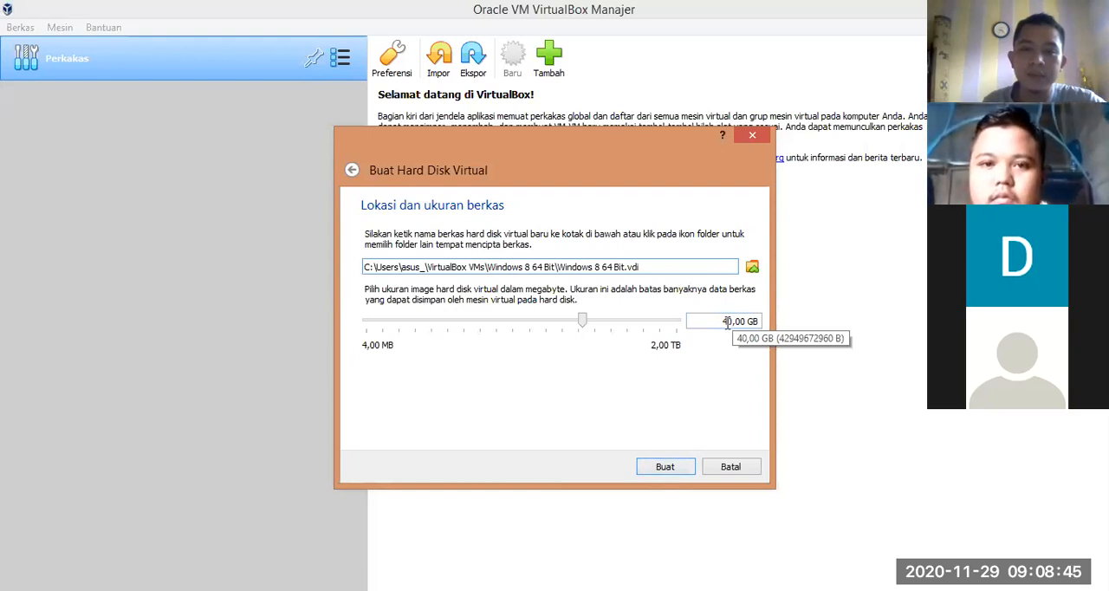
click(736, 321)
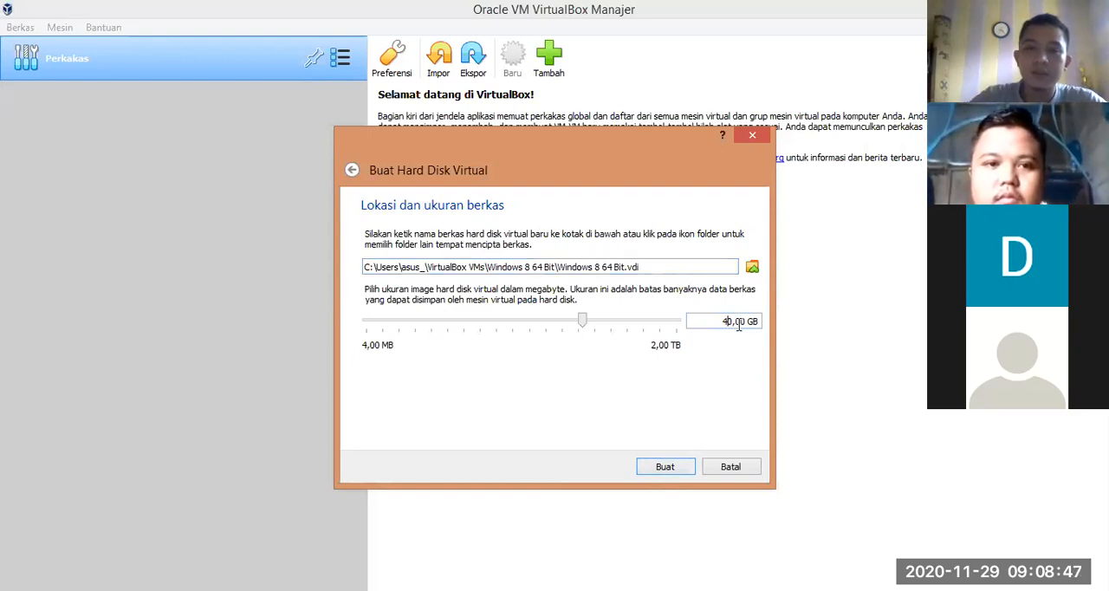
key(Delete)
key(Delete)
text(25)
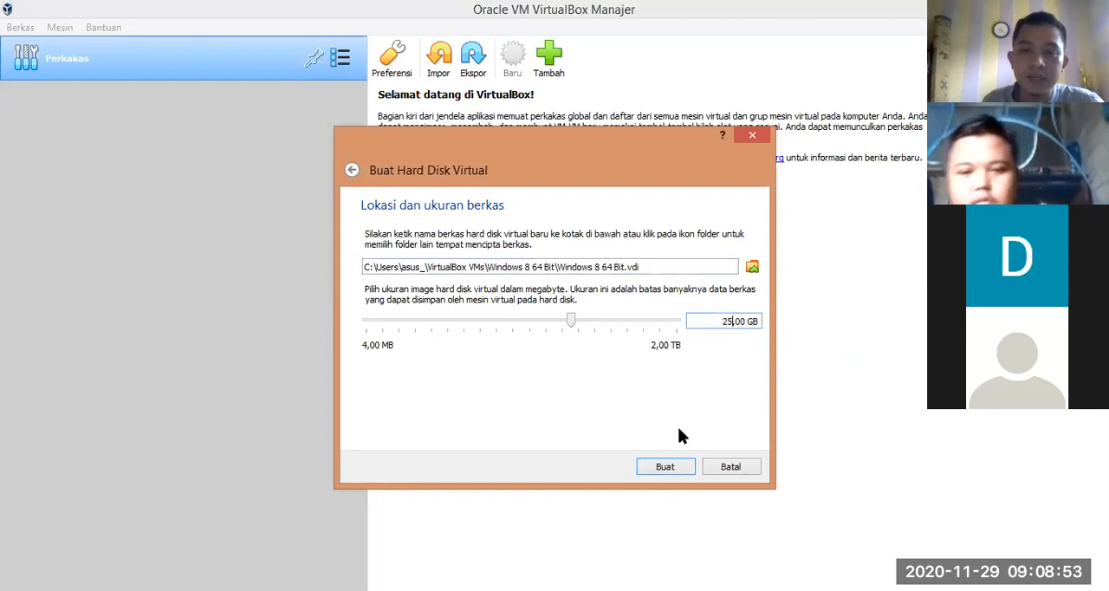
click(667, 467)
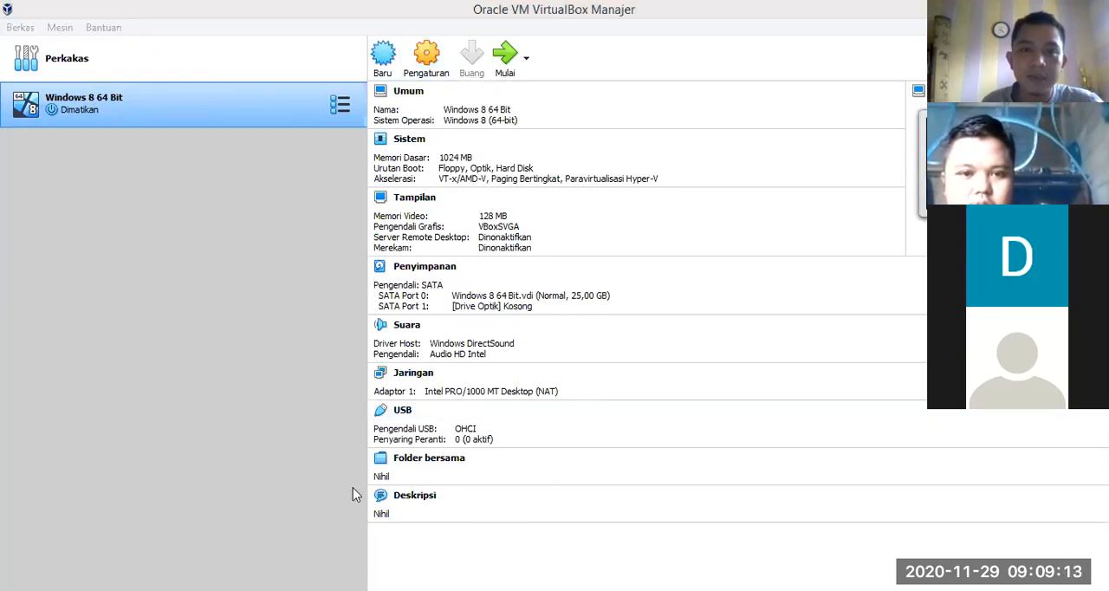
Step: Open the Windows 8 64 Bit machine's settings and look through the system, display, storage, audio, network, serial port and USB pages
click(423, 65)
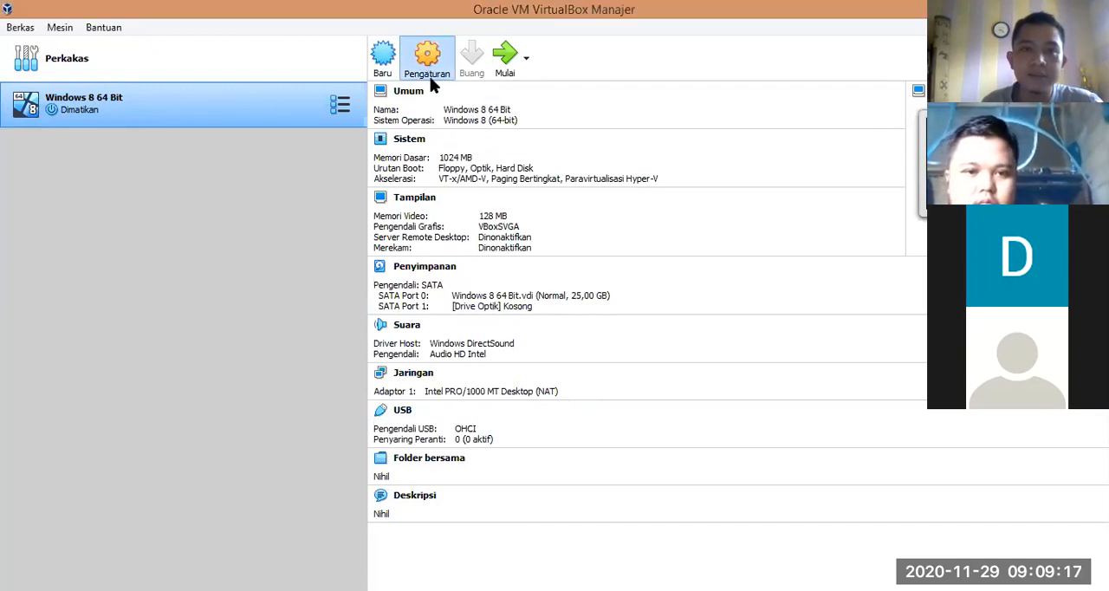
click(431, 67)
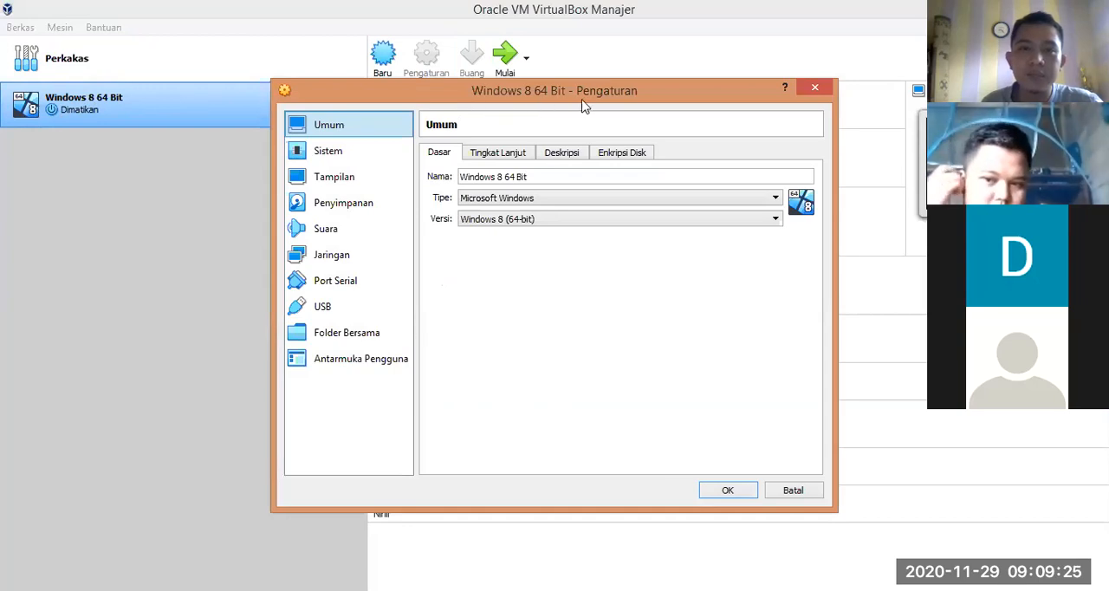
click(327, 152)
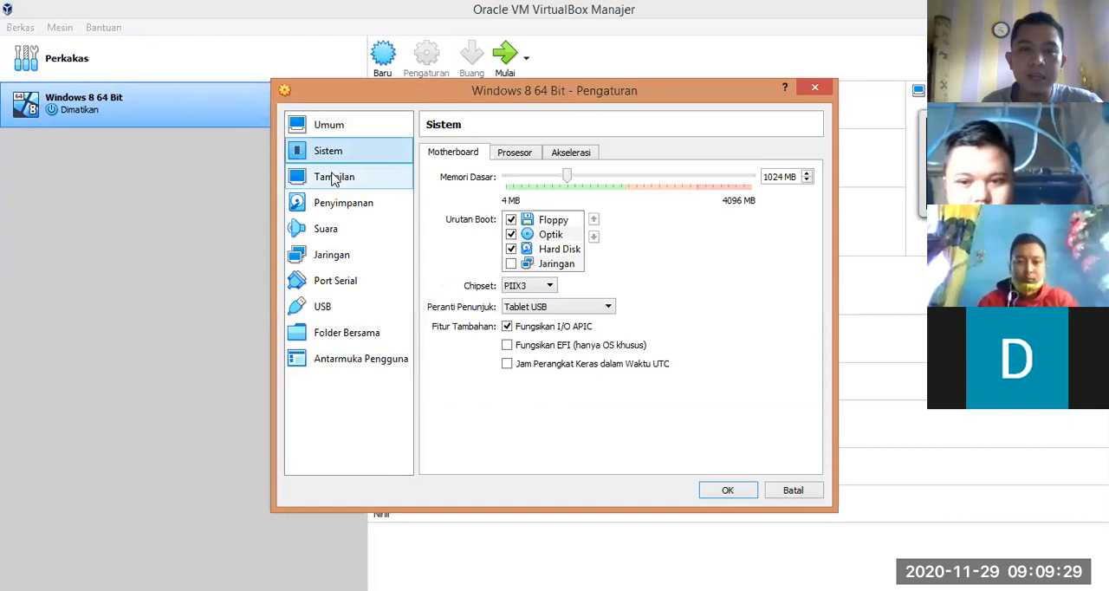
click(334, 178)
click(343, 207)
click(337, 230)
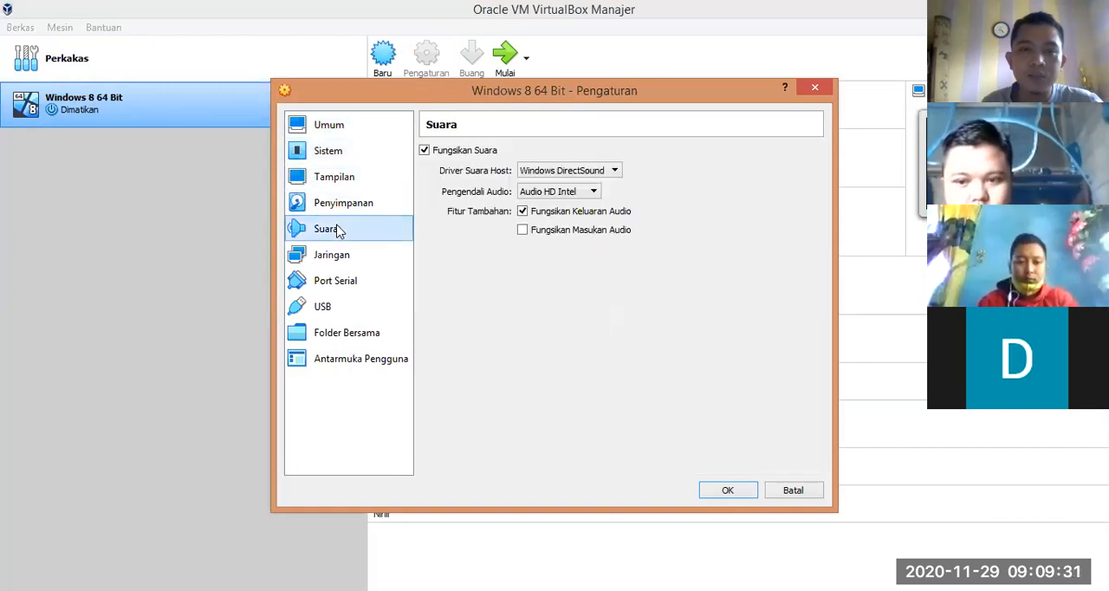
click(339, 258)
click(339, 284)
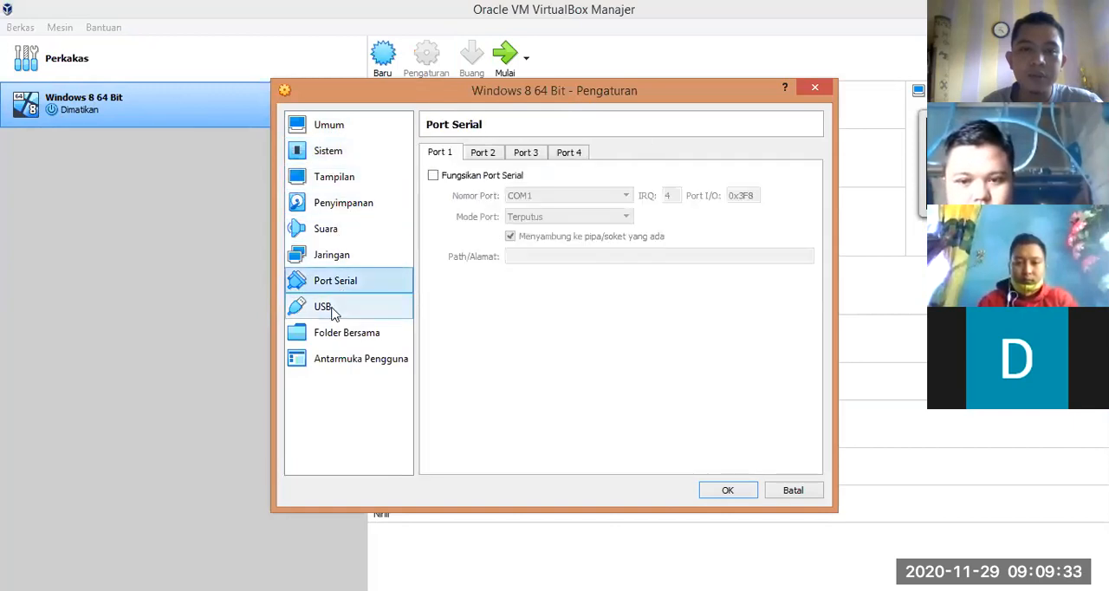
click(335, 309)
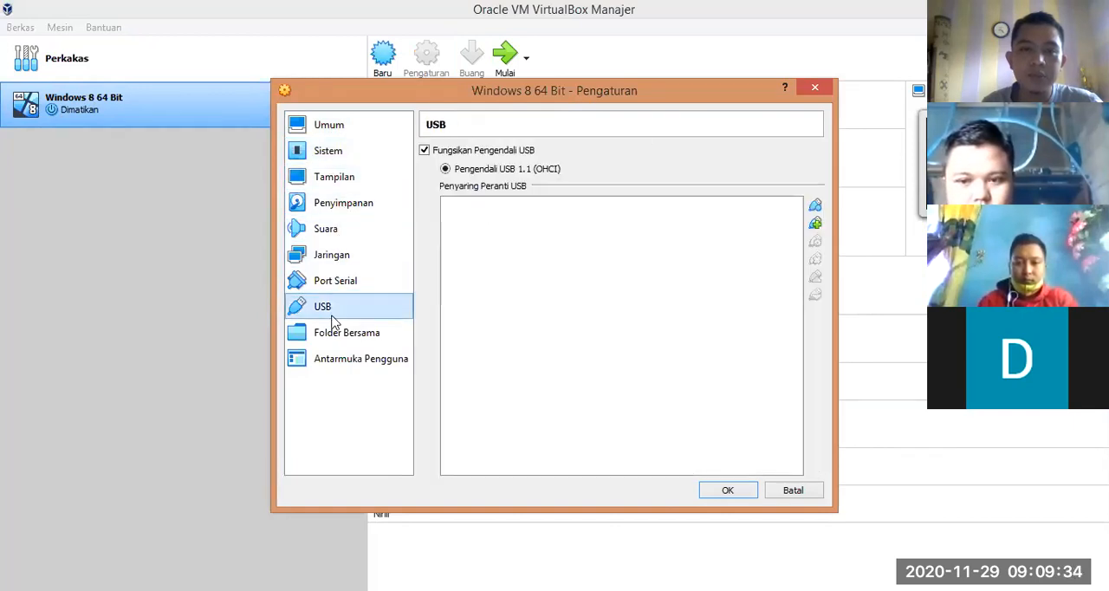
Step: Attach W_8.1_Pro_Vl_x64_ En_Us_ESD_June_2015.iso from New Volume (F:) to the machine's empty optical drive in the storage settings
click(343, 216)
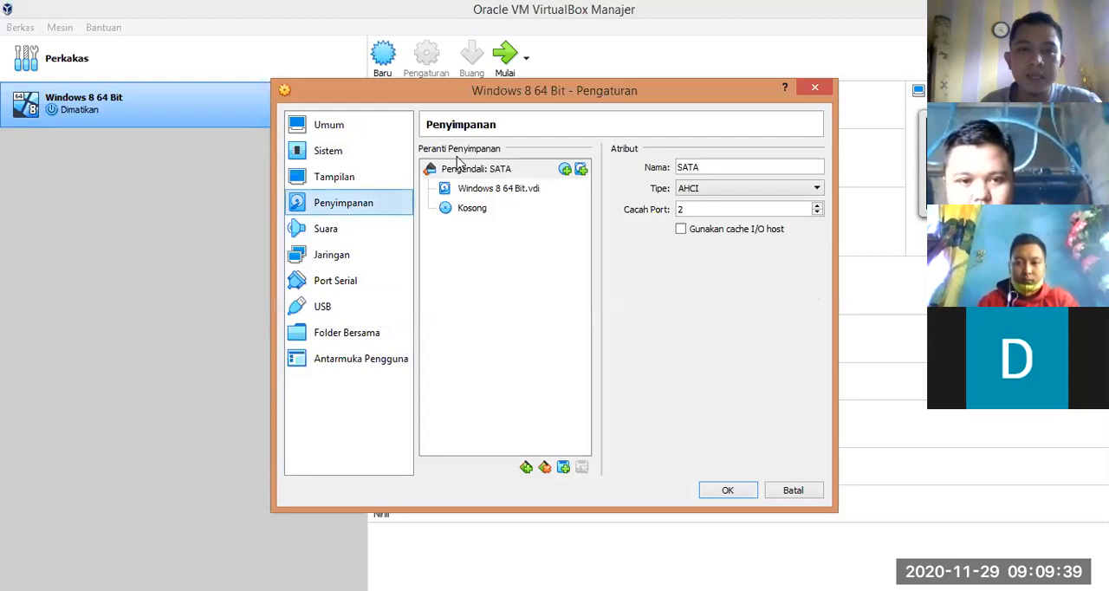
click(469, 212)
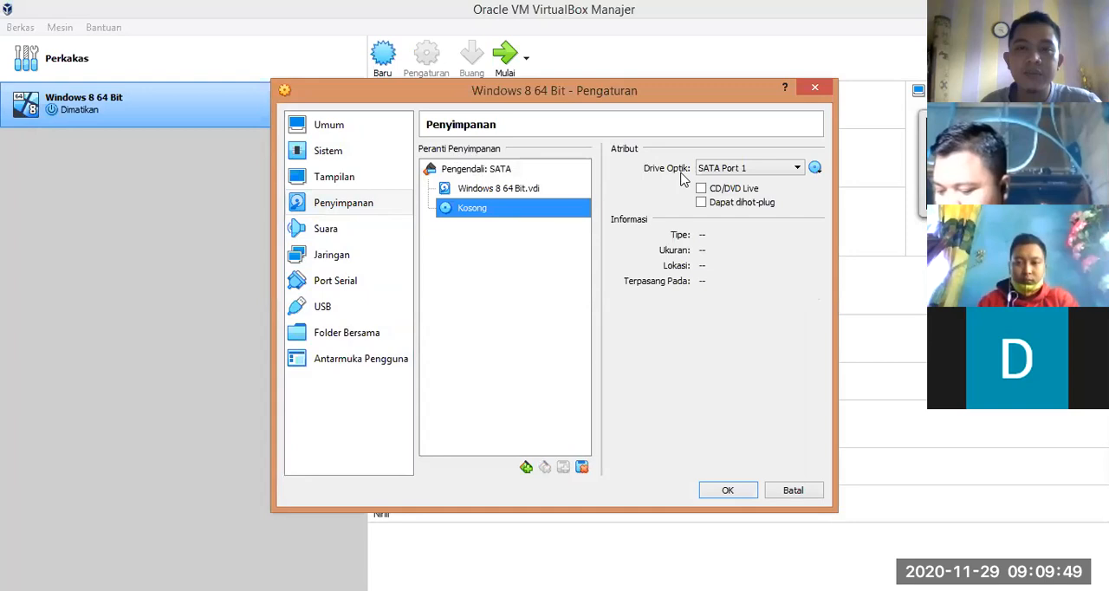
click(815, 169)
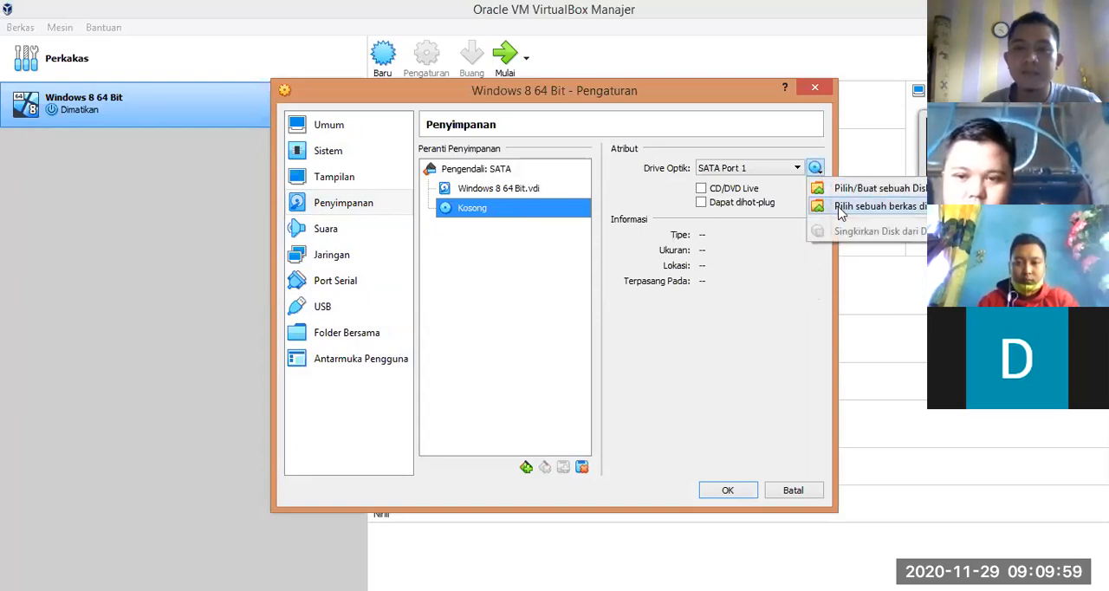
click(840, 208)
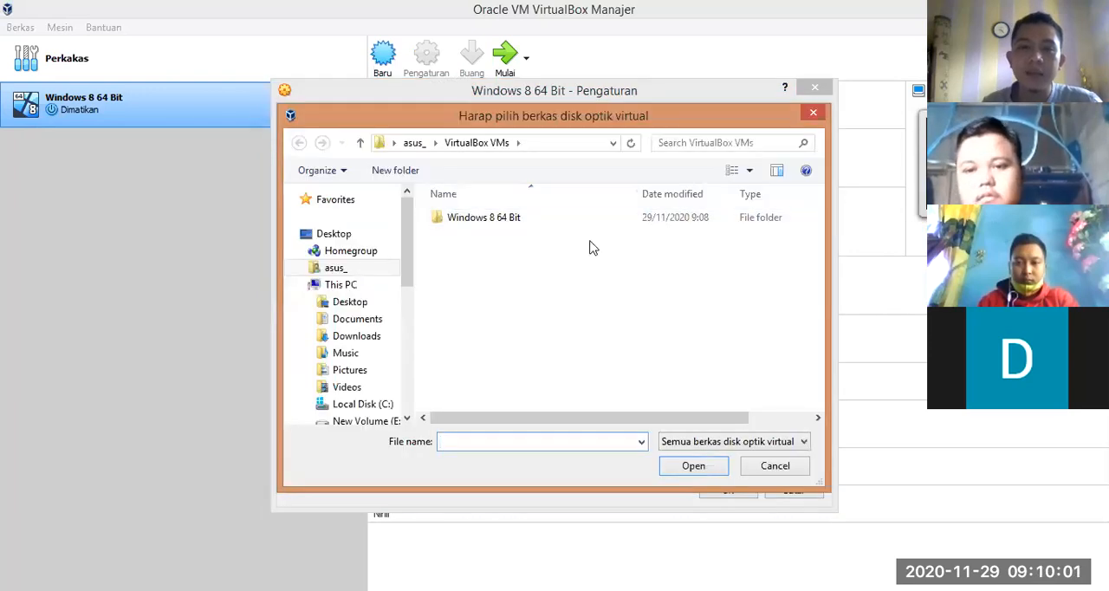
scroll(395, 246, down, 1)
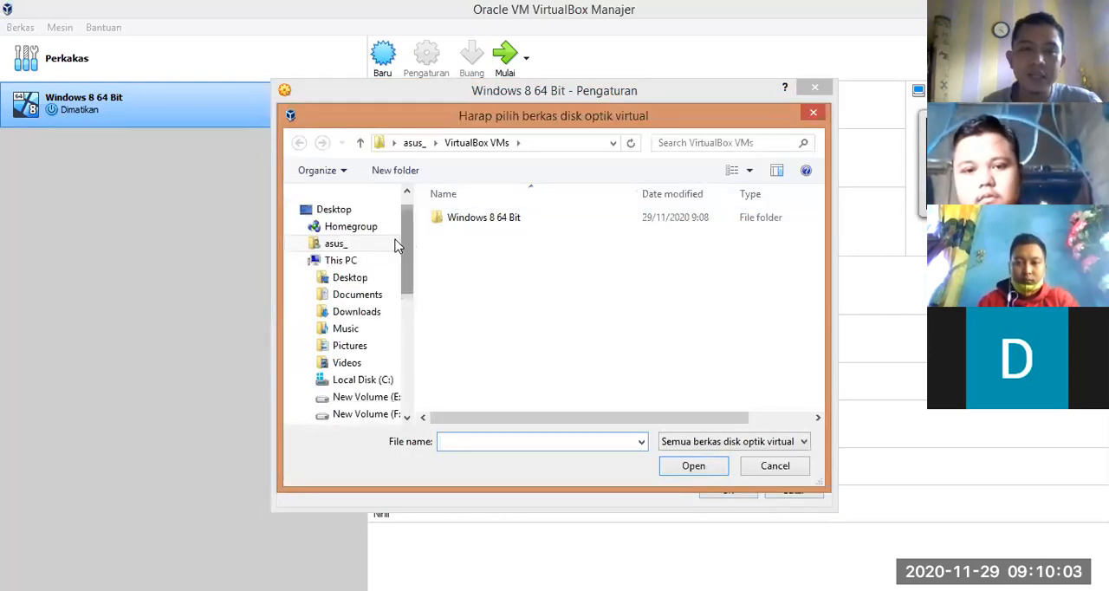
click(334, 260)
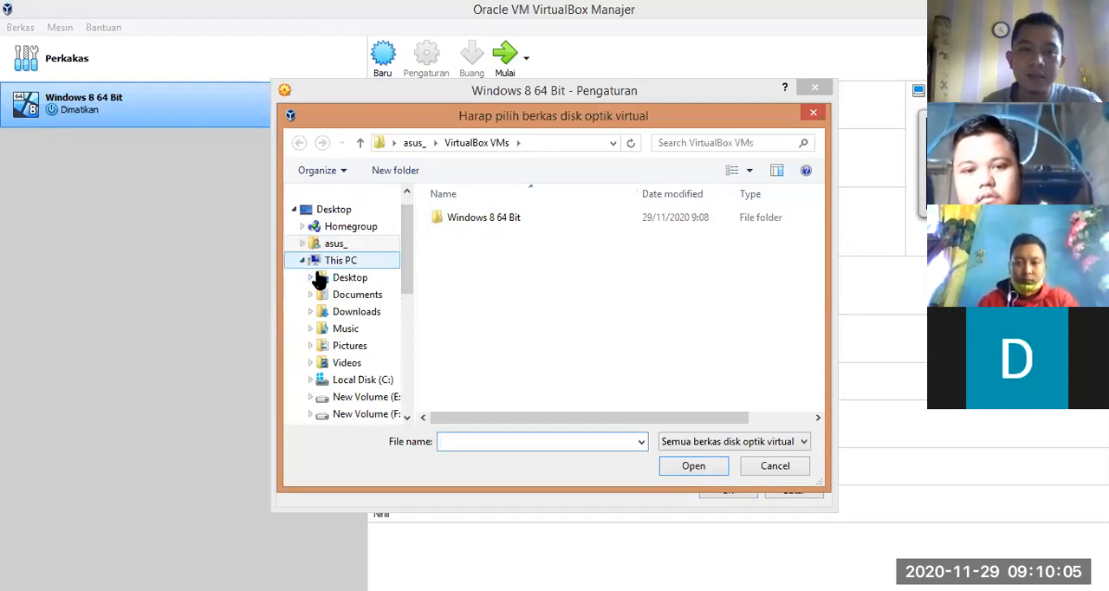
click(364, 414)
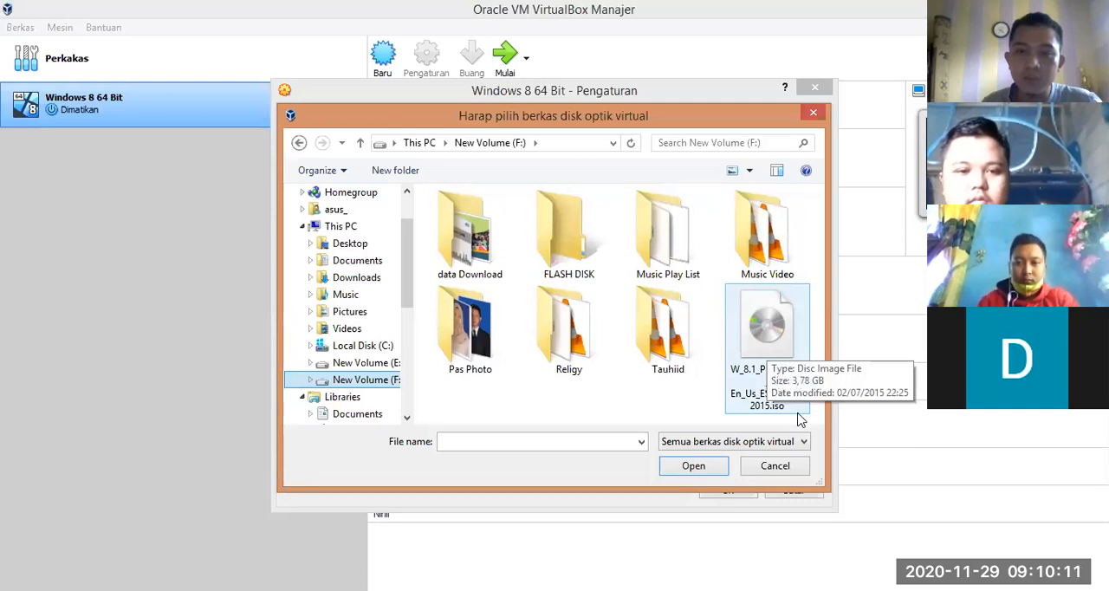
click(775, 338)
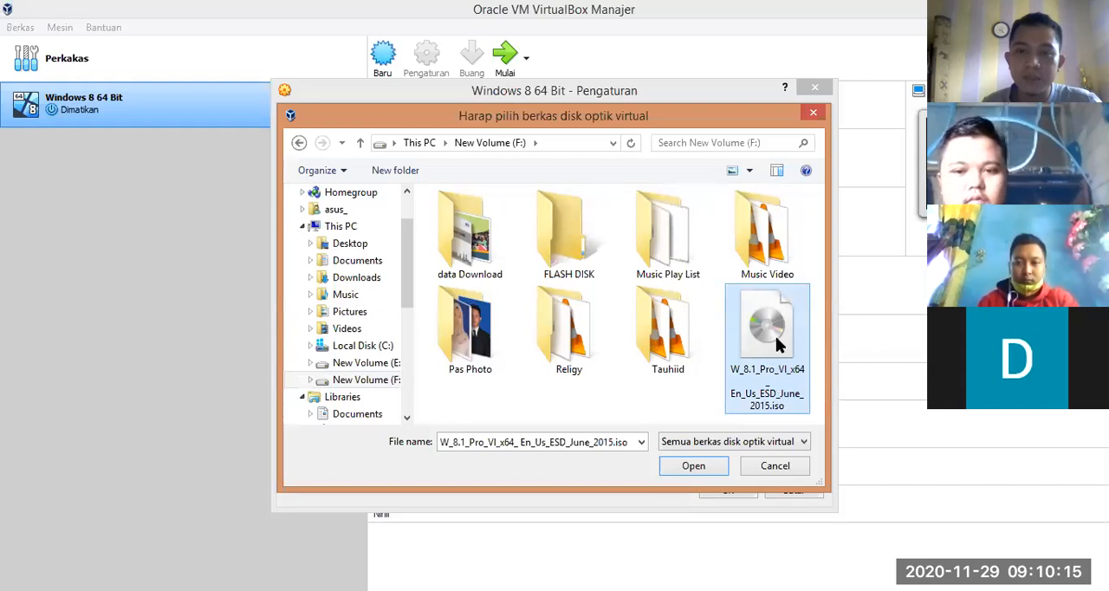
double_click(775, 336)
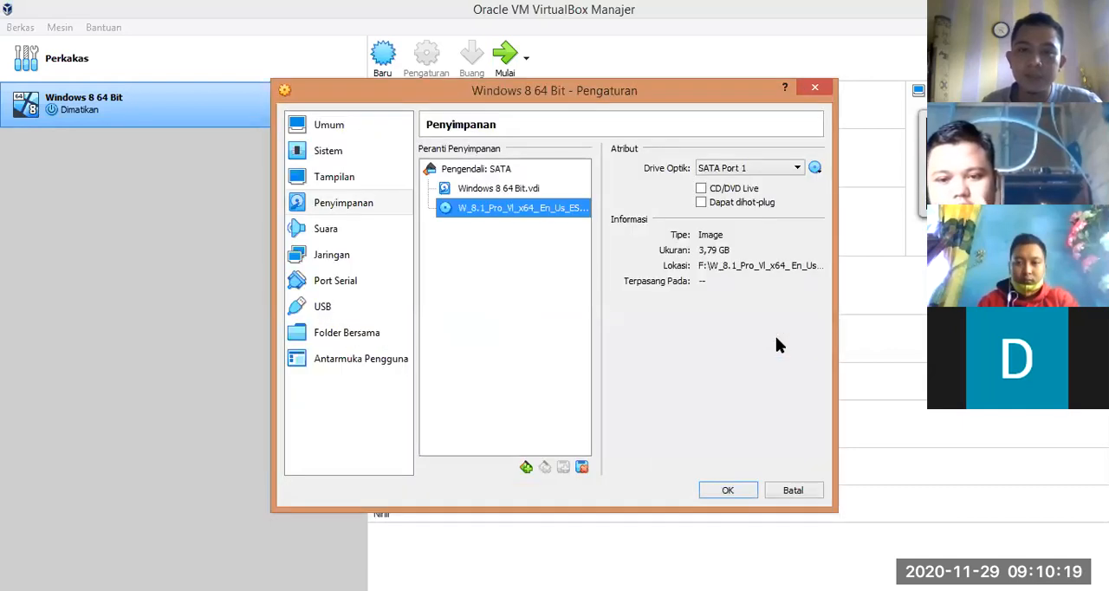
Step: Save the machine's storage settings and start the Windows 8 64 Bit virtual machine
click(732, 491)
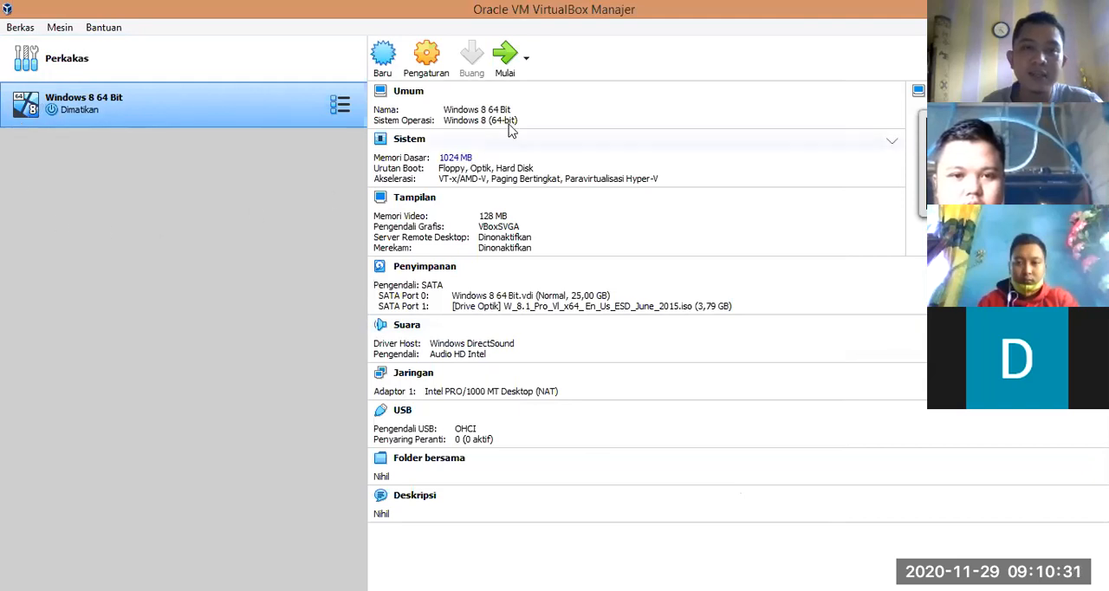
click(506, 59)
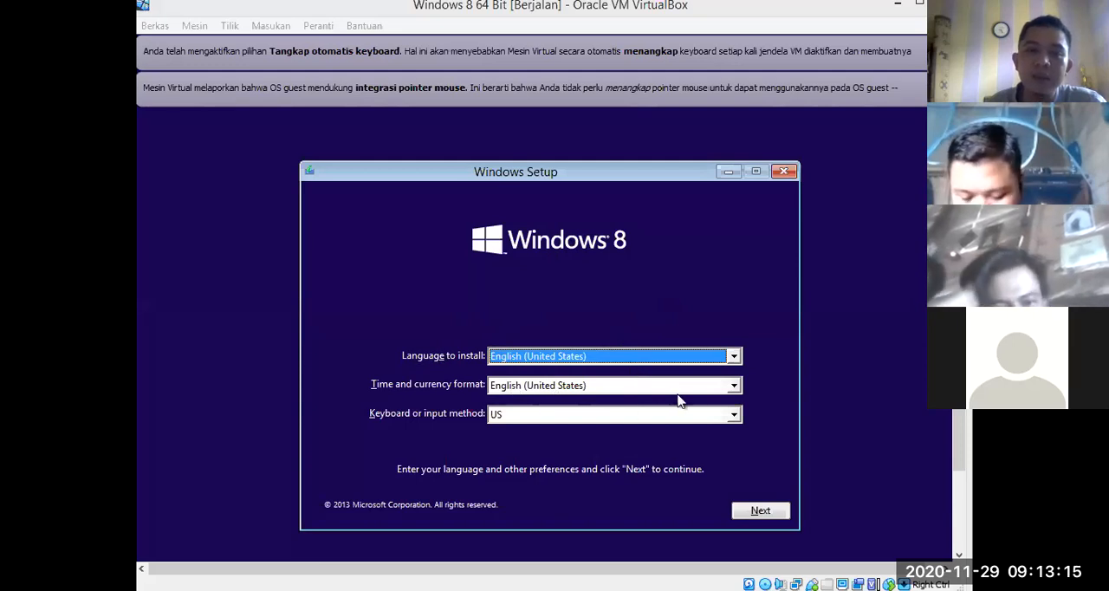
Step: Set the time and currency format to Indonesian (Indonesia) in Windows Setup, keep the US keyboard, and continue
click(730, 387)
scroll(628, 446, down, 2)
scroll(619, 446, down, 8)
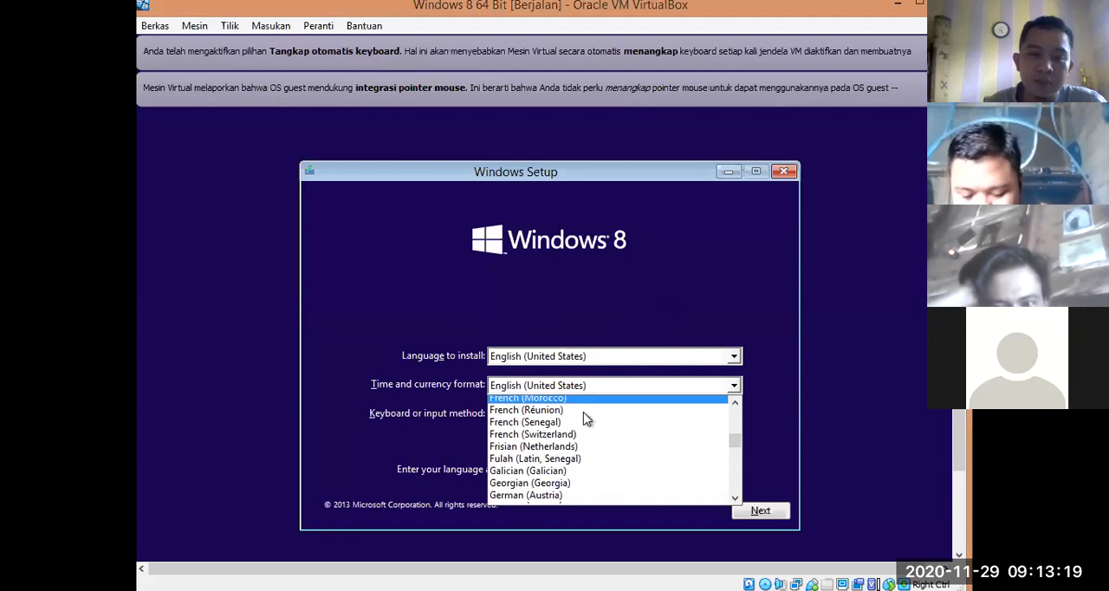
scroll(563, 434, down, 4)
scroll(561, 439, up, 2)
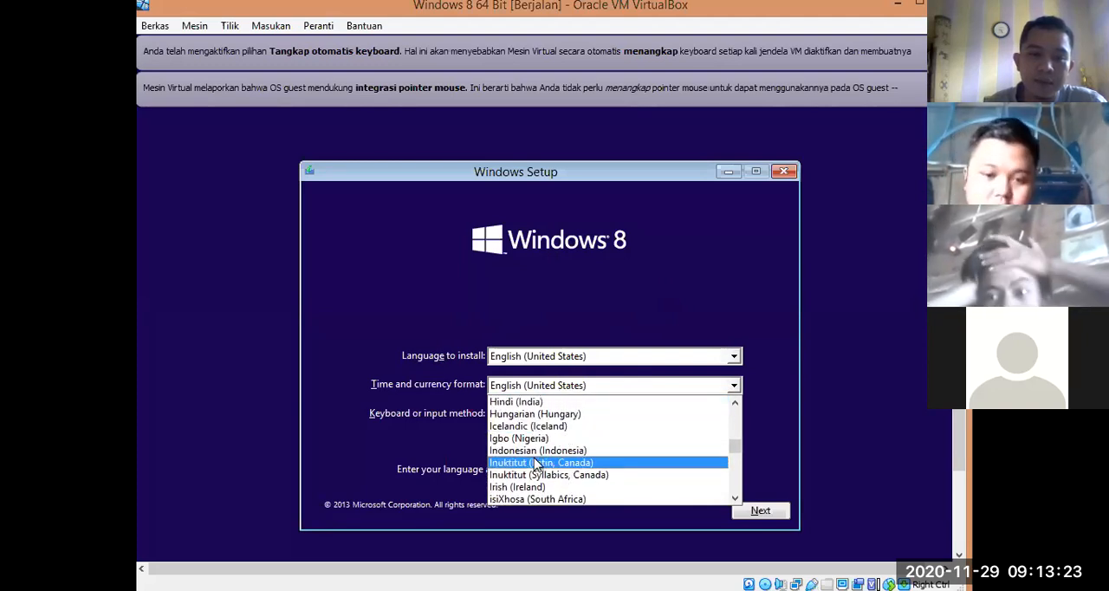
click(539, 450)
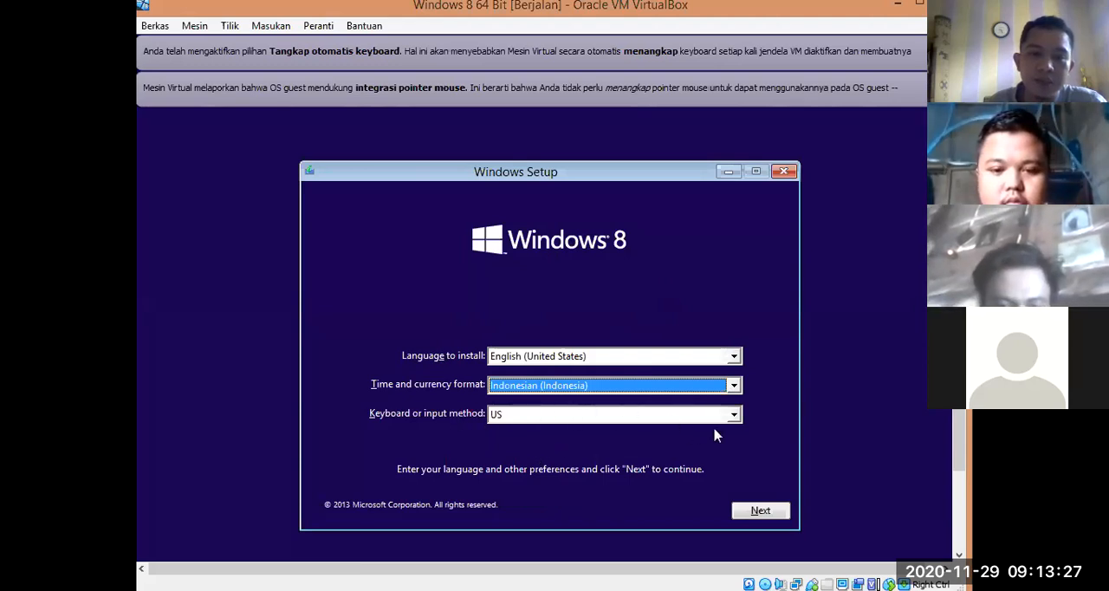
click(734, 415)
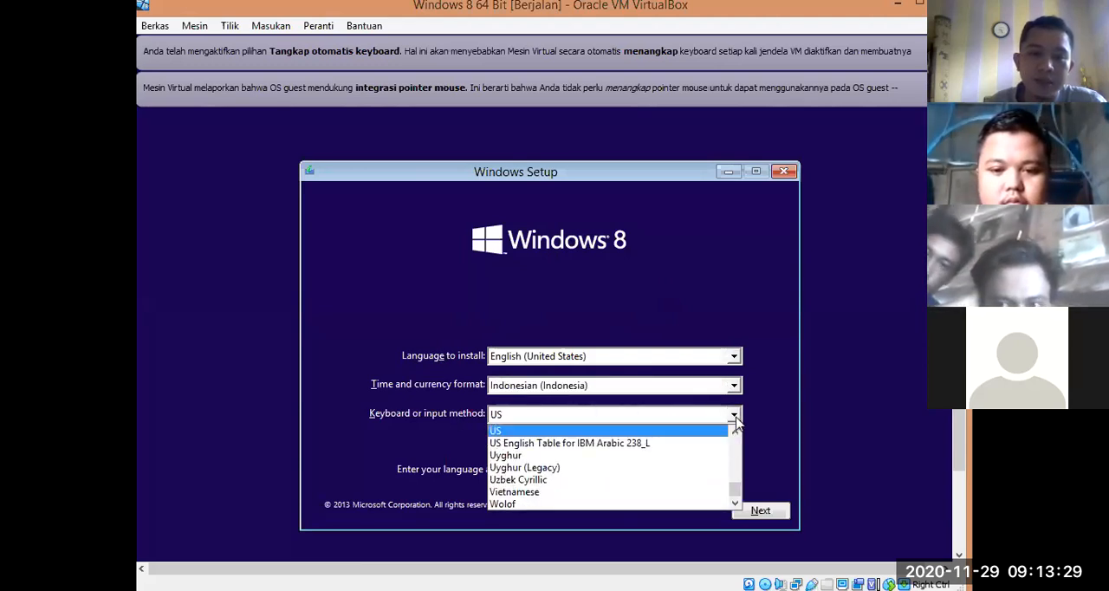
click(734, 418)
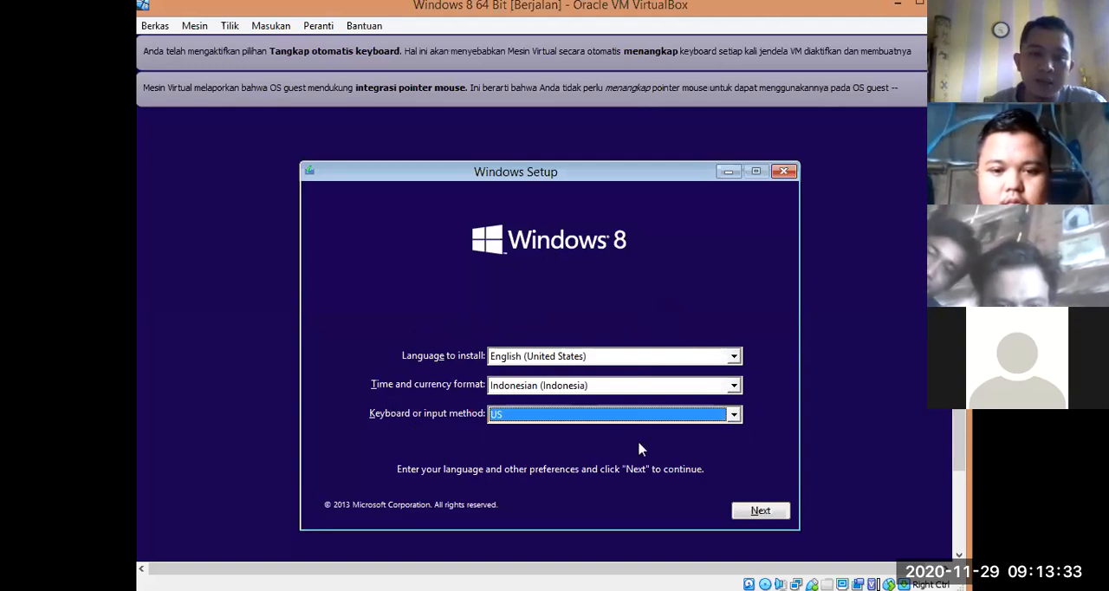
click(753, 511)
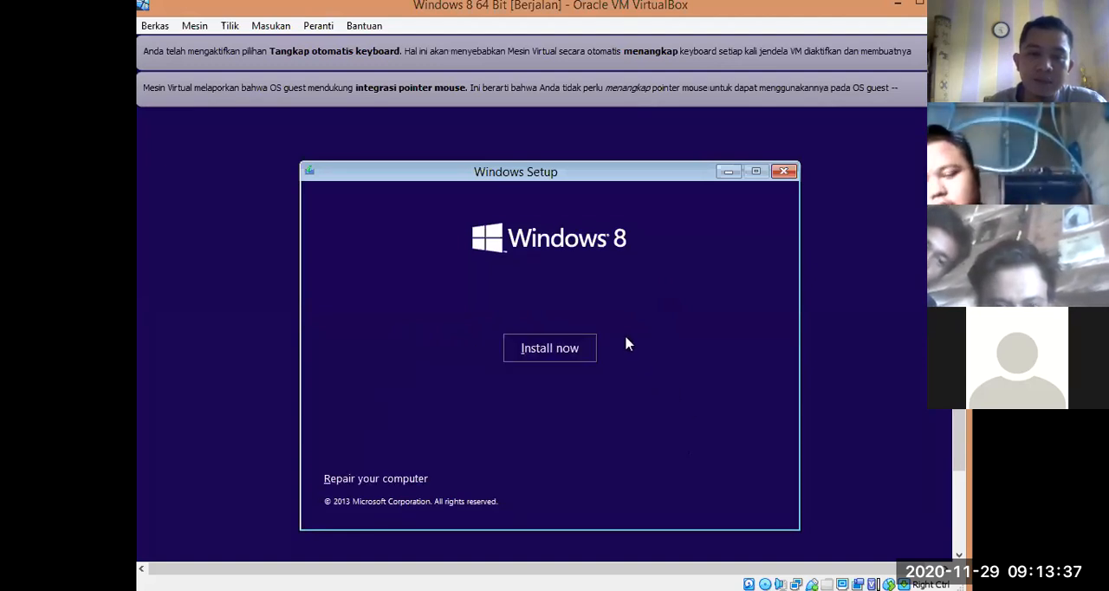
Step: Start the Windows installation, accept the license terms, and choose the custom (Install Windows only) installation type
click(539, 356)
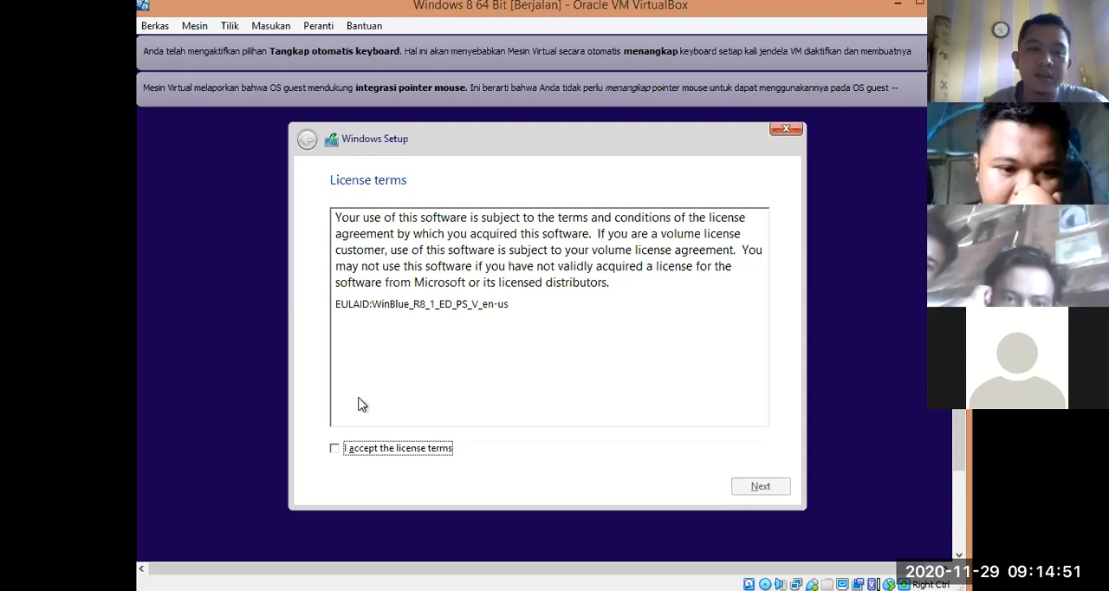
click(335, 450)
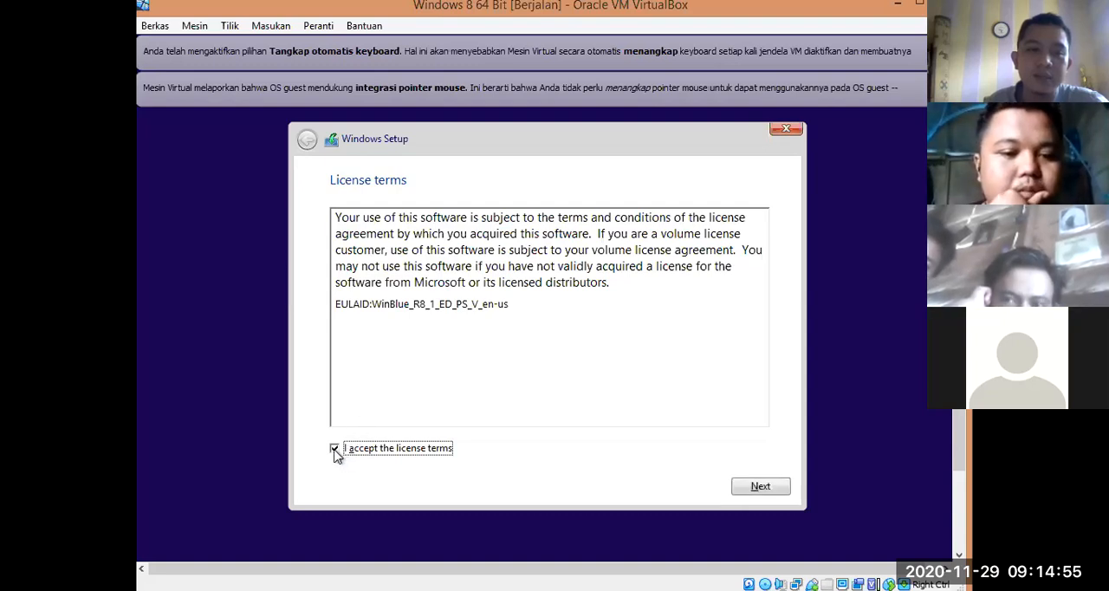
click(750, 490)
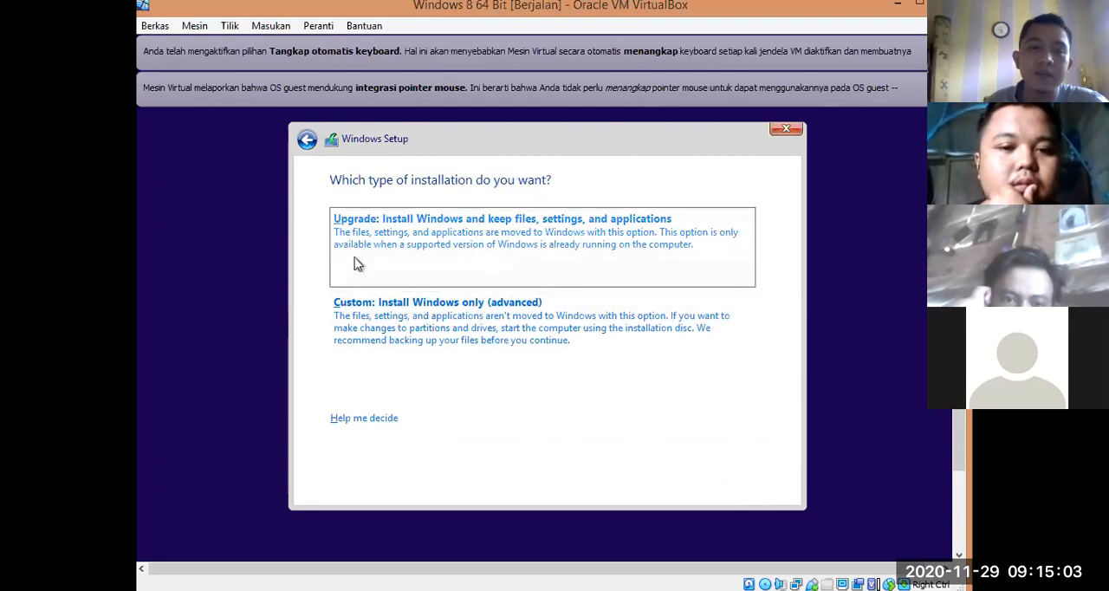
click(355, 326)
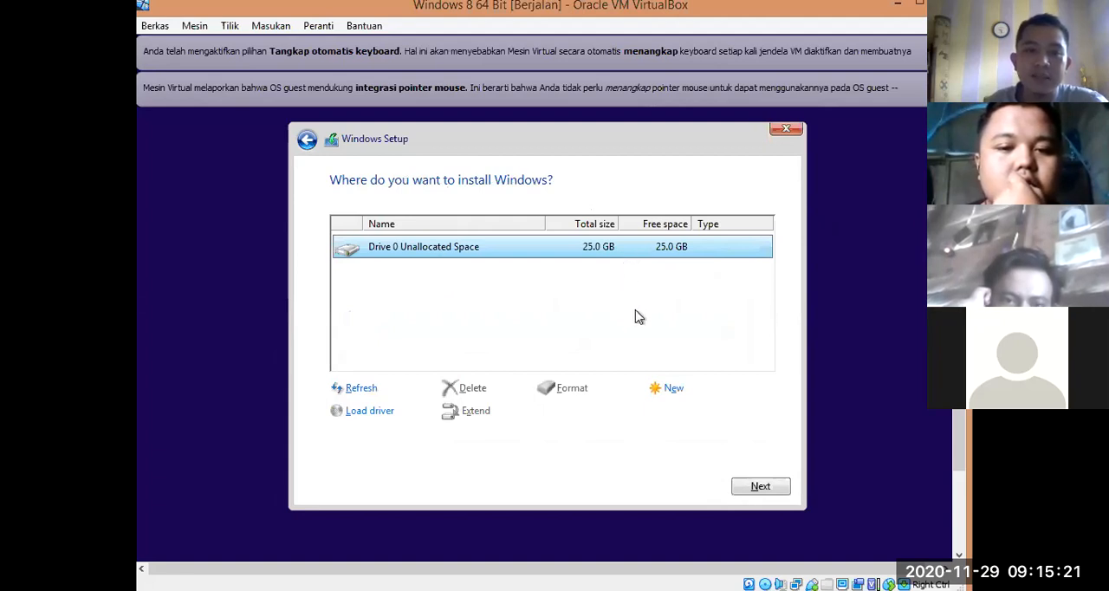
Step: Create a 25600 MB partition from Drive 0's unallocated space, allowing additional system partitions, and install Windows on Drive 0 Partition 2
click(676, 389)
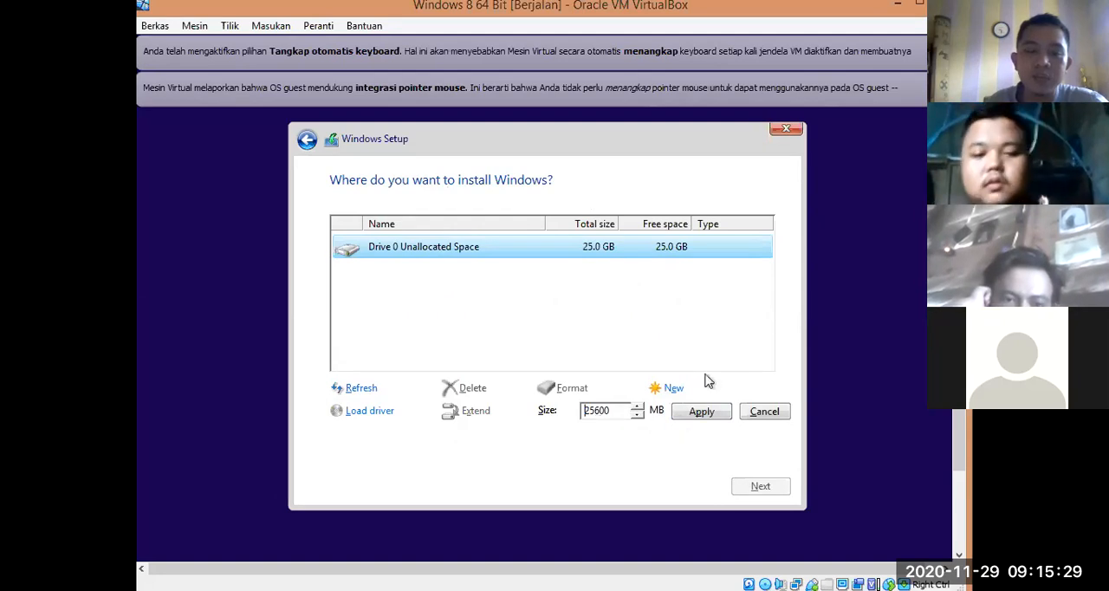
click(703, 416)
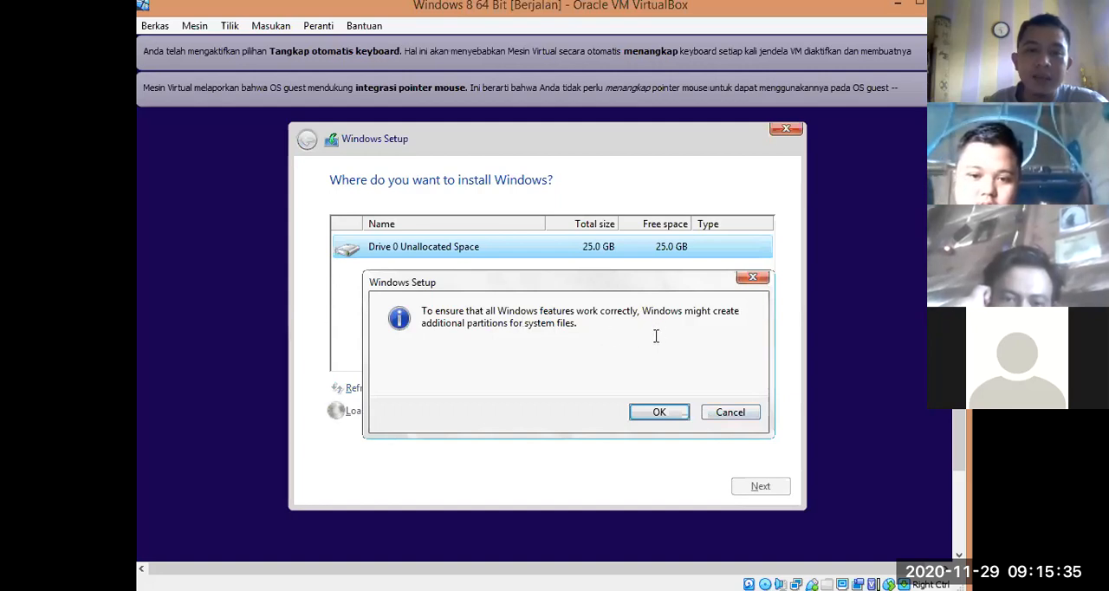
click(651, 415)
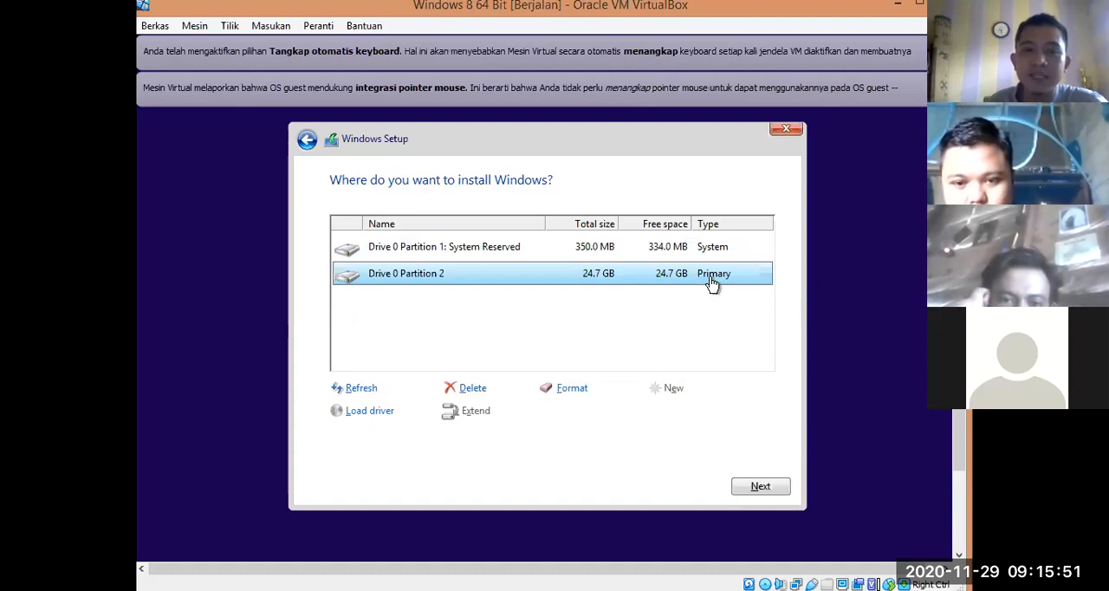
click(761, 490)
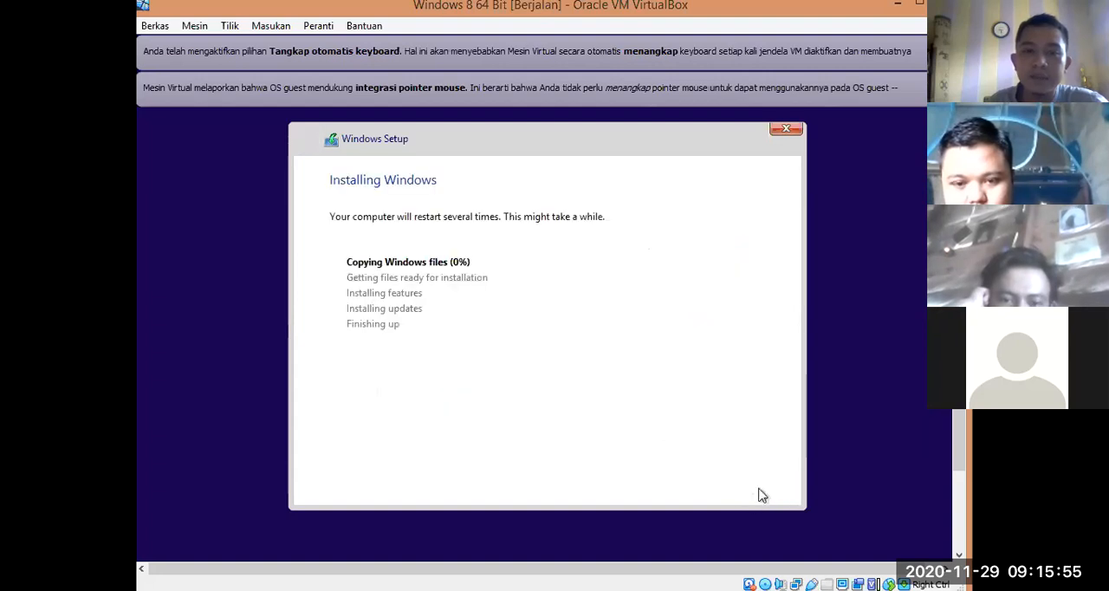